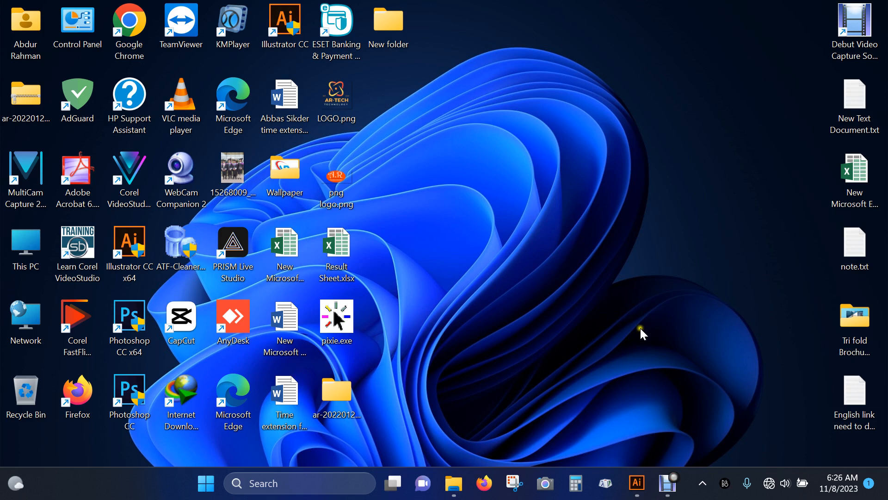
- Switch to Illustrator and create a new A4 document in landscape orientation
{"action": "left_click", "coordinate": [637, 483]}
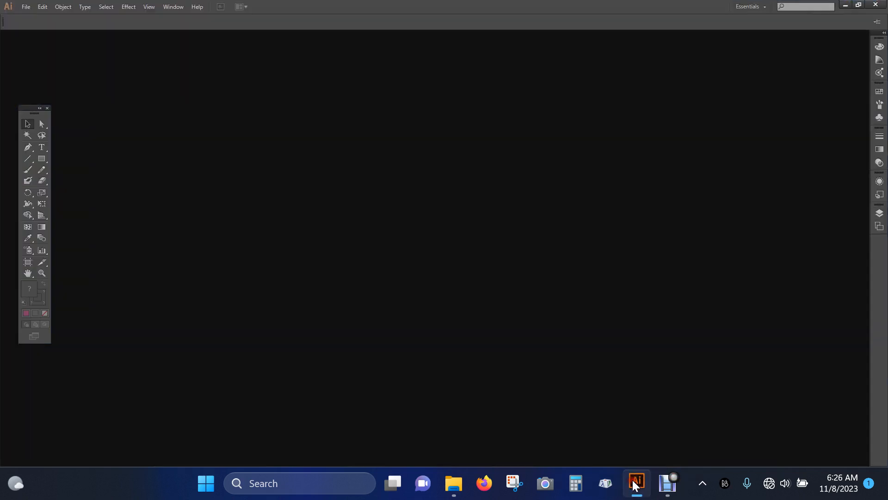
{"action": "left_click", "coordinate": [27, 7]}
{"action": "left_click", "coordinate": [72, 23]}
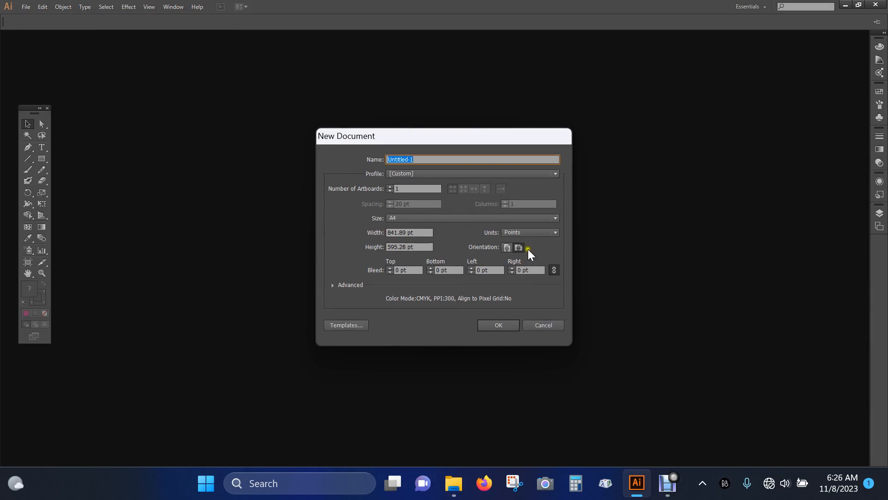
{"action": "left_click", "coordinate": [520, 247]}
{"action": "left_click", "coordinate": [502, 325]}
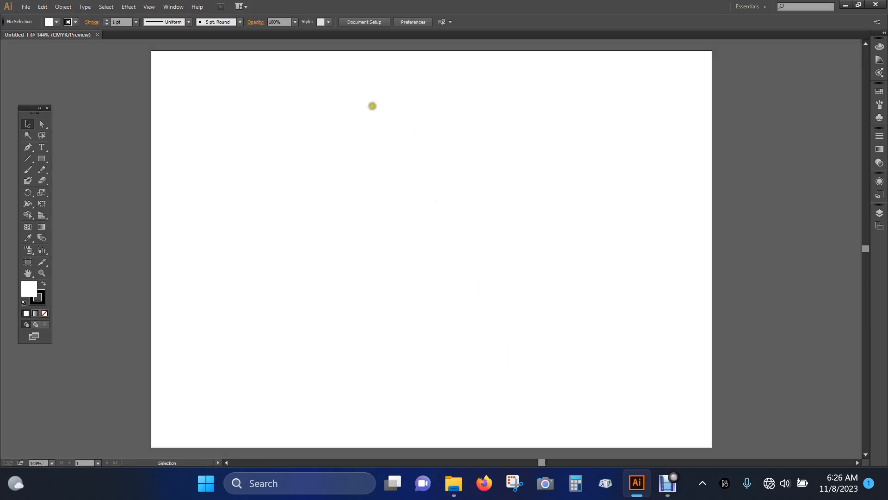
- Draw a circle about 33 pt in diameter near the artboard's upper-left corner with the Ellipse tool
{"action": "left_click_drag", "start_coordinate": [44, 159], "coordinate": [78, 182]}
{"action": "left_click_drag", "start_coordinate": [193, 94], "coordinate": [212, 113]}
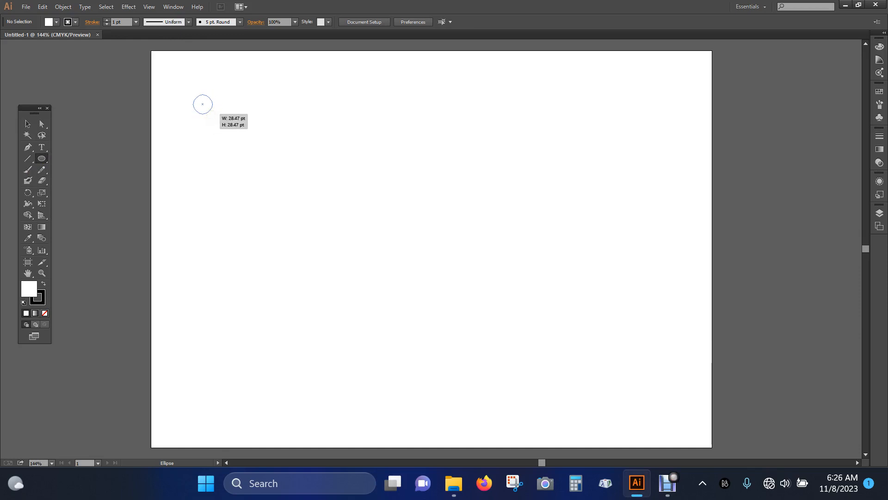
{"action": "left_click_drag", "start_coordinate": [213, 114], "coordinate": [215, 116]}
{"action": "key", "text": "v"}
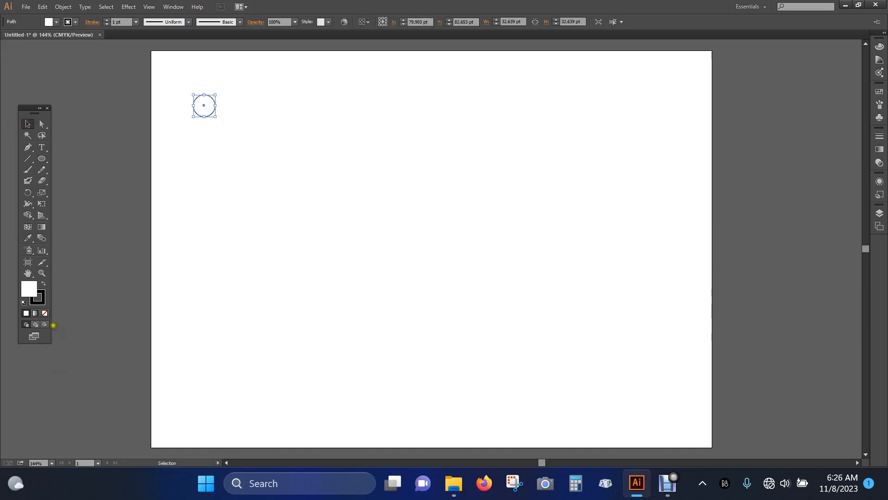
- Remove the circle's stroke and fill it with CMYK Red
{"action": "left_click", "coordinate": [41, 299]}
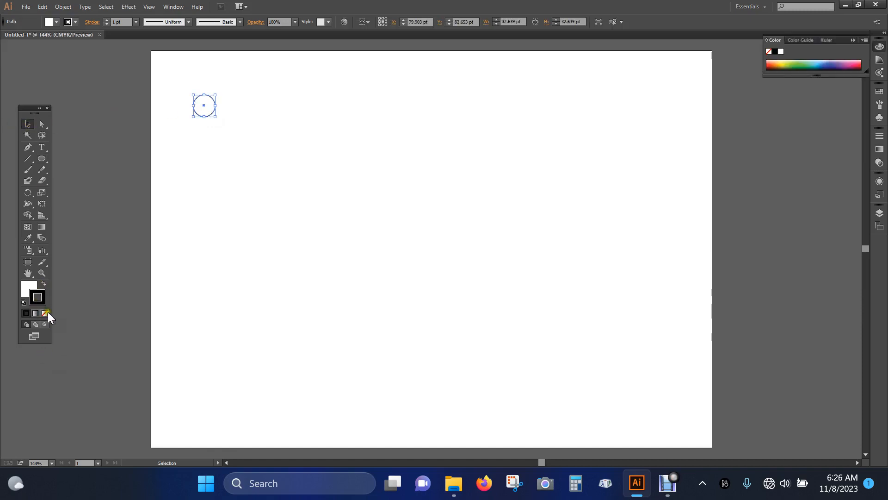
{"action": "left_click", "coordinate": [45, 313]}
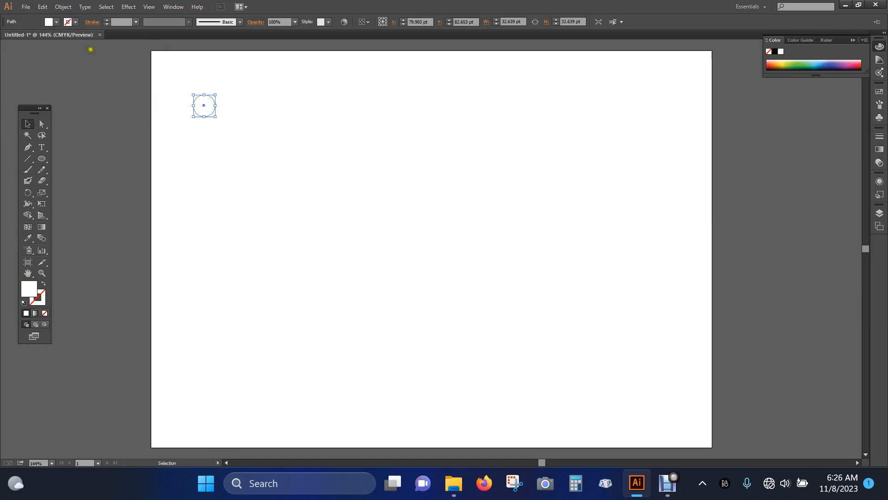
{"action": "left_click", "coordinate": [56, 22]}
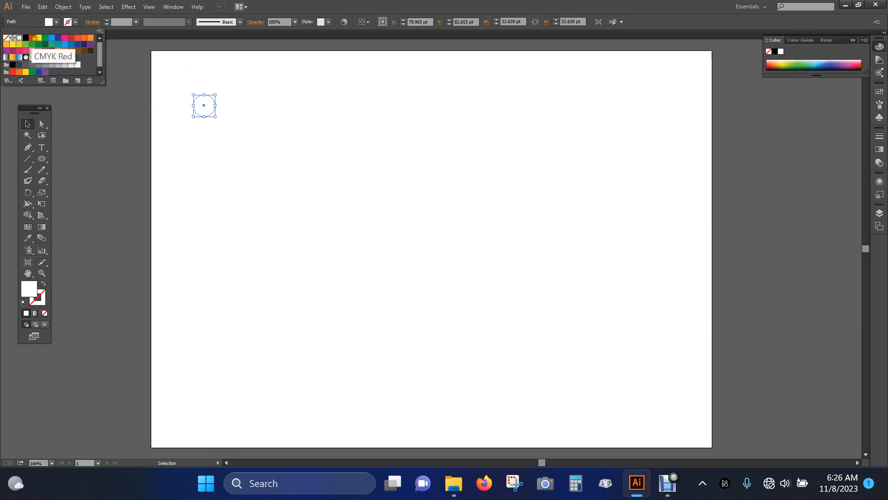
{"action": "left_click", "coordinate": [32, 37]}
{"action": "left_click", "coordinate": [310, 6]}
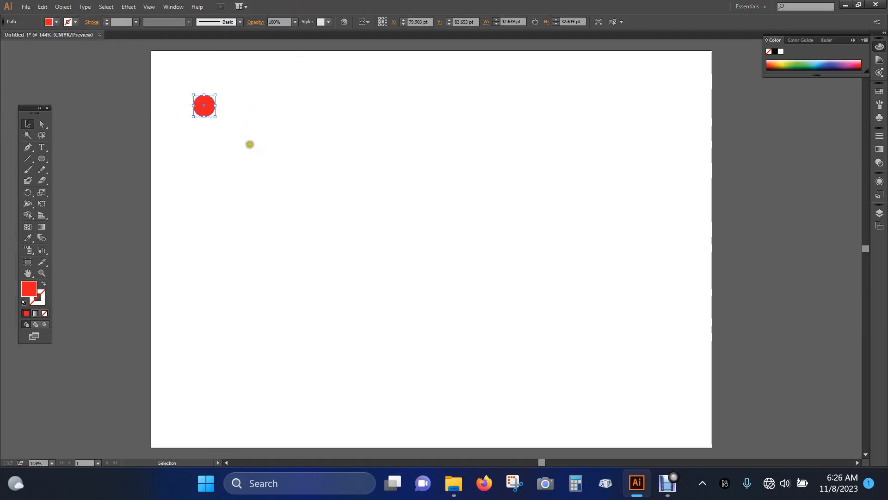
{"action": "left_click", "coordinate": [250, 142]}
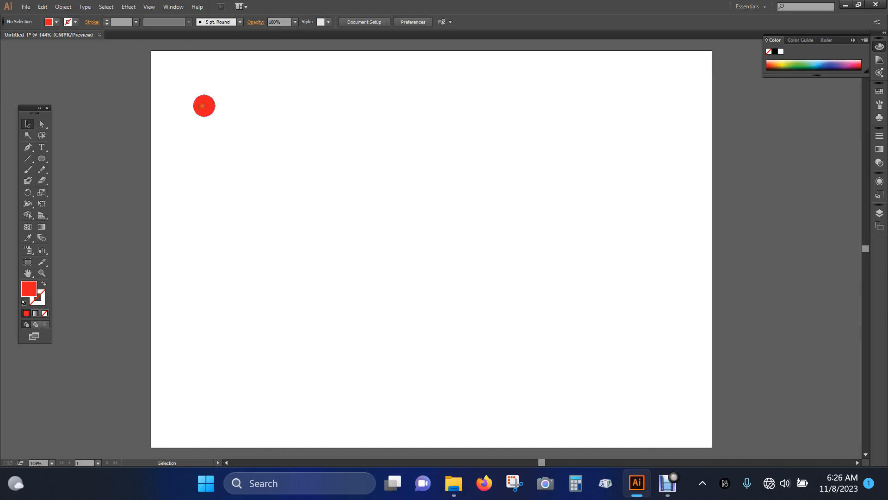
- Copy the red circle about 11 pt straight down and repeat the duplication to form a vertical column of 20 overlapping circles
{"action": "mouse_move", "coordinate": [214, 107]}
{"action": "left_mouse_down"}
{"action": "mouse_move", "coordinate": [213, 123]}
{"action": "mouse_move", "coordinate": [204, 109]}
{"action": "left_mouse_up"}
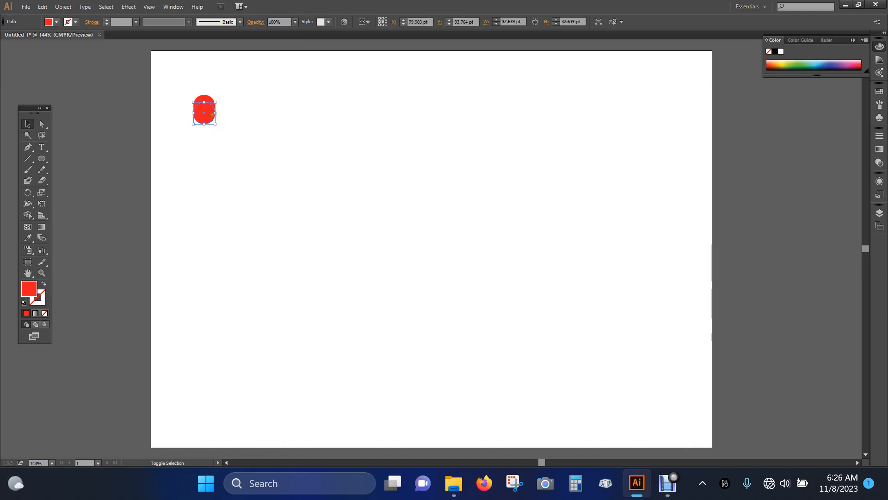
{"action": "left_click", "coordinate": [246, 131]}
{"action": "key", "text": "ctrl+d"}
{"action": "key", "text": "ctrl+d"}
{"action": "key", "text": "ctrl+d"}
{"action": "key", "text": "ctrl+d"}
{"action": "key", "text": "ctrl+d"}
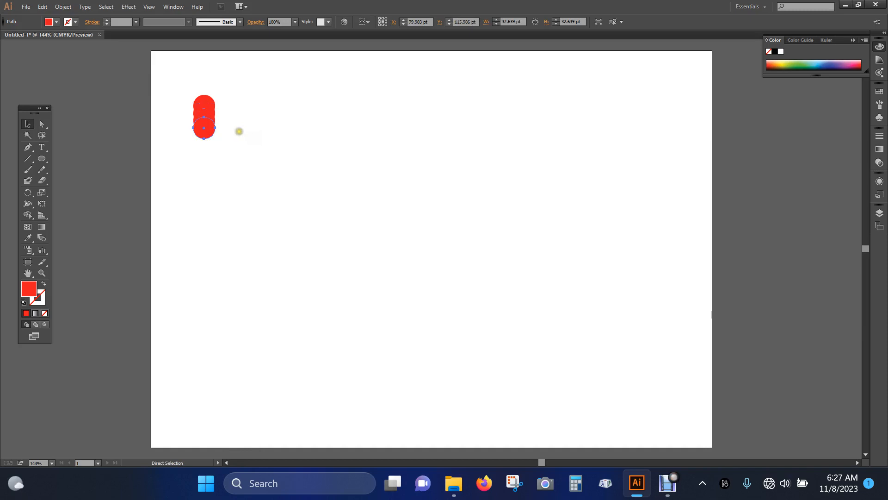
{"action": "key", "text": "ctrl+d"}
{"action": "key", "text": "ctrl+d"}
{"action": "key", "text": "ctrl+d"}
{"action": "key", "text": "ctrl+d"}
{"action": "key", "text": "ctrl+d"}
{"action": "key", "text": "ctrl+d"}
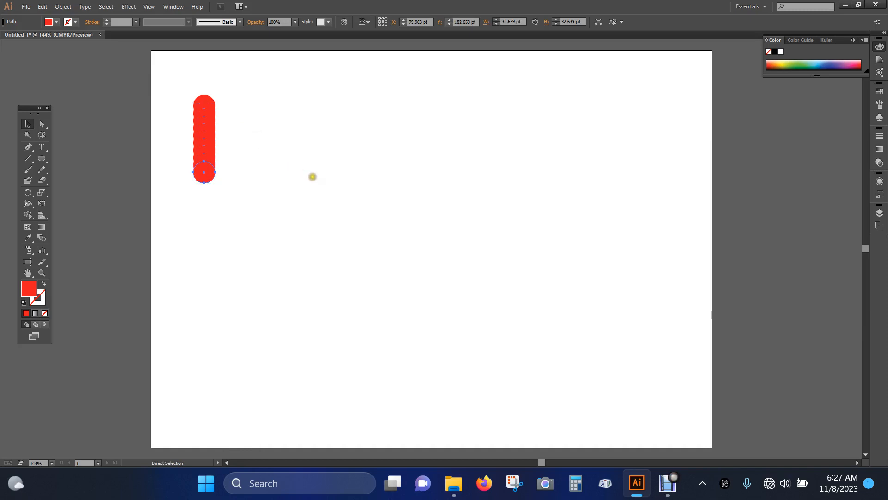
{"action": "key", "text": "ctrl+d"}
{"action": "key", "text": "ctrl+d"}
{"action": "key", "text": "ctrl+d"}
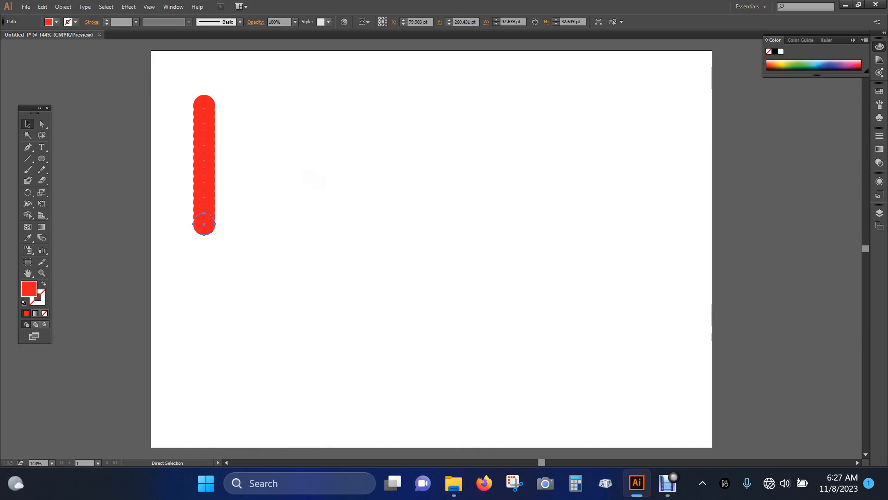
{"action": "key", "text": "ctrl+d"}
{"action": "key", "text": "ctrl+d"}
{"action": "key", "text": "ctrl+d"}
{"action": "key", "text": "ctrl+d"}
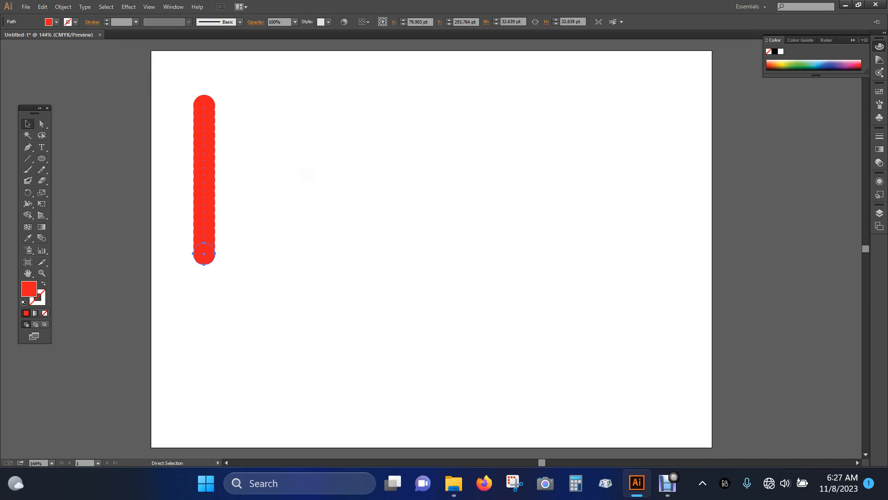
{"action": "left_click", "coordinate": [305, 173]}
- Fill the second circle from the top of the column with yellow
{"action": "left_click", "coordinate": [203, 105]}
{"action": "left_click", "coordinate": [54, 22]}
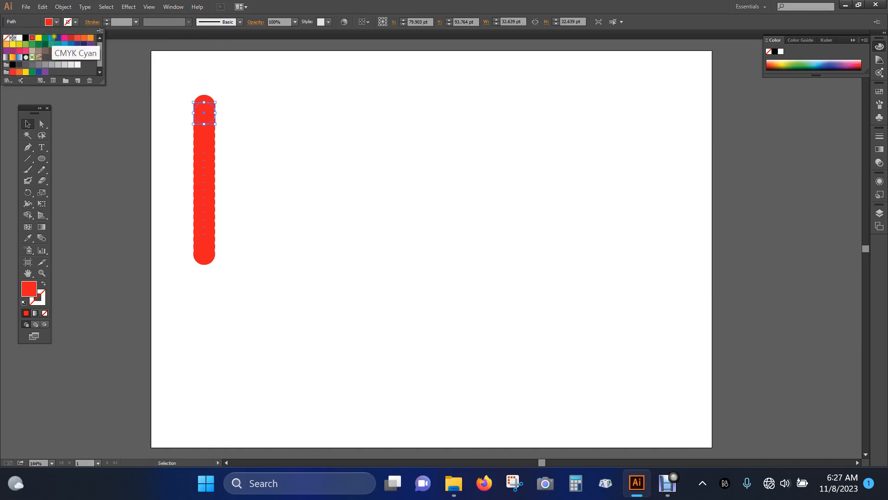
{"action": "left_click", "coordinate": [39, 38]}
{"action": "left_click", "coordinate": [362, 177]}
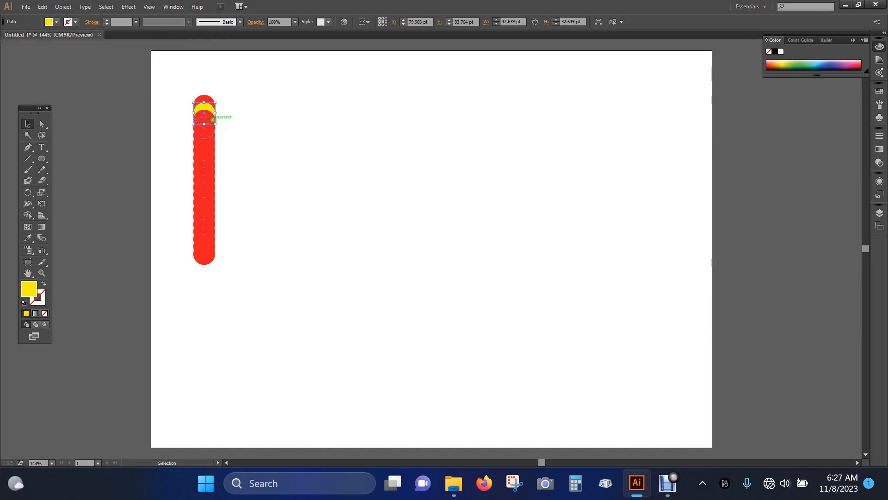
{"action": "left_click", "coordinate": [249, 132]}
- Fill the third circle from the top of the column with green
{"action": "left_click", "coordinate": [206, 121]}
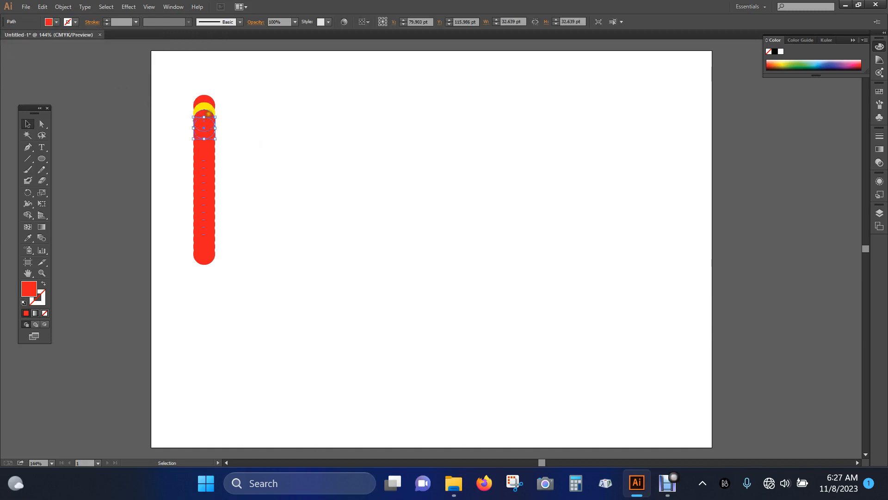
{"action": "left_click_drag", "start_coordinate": [204, 127], "coordinate": [204, 120]}
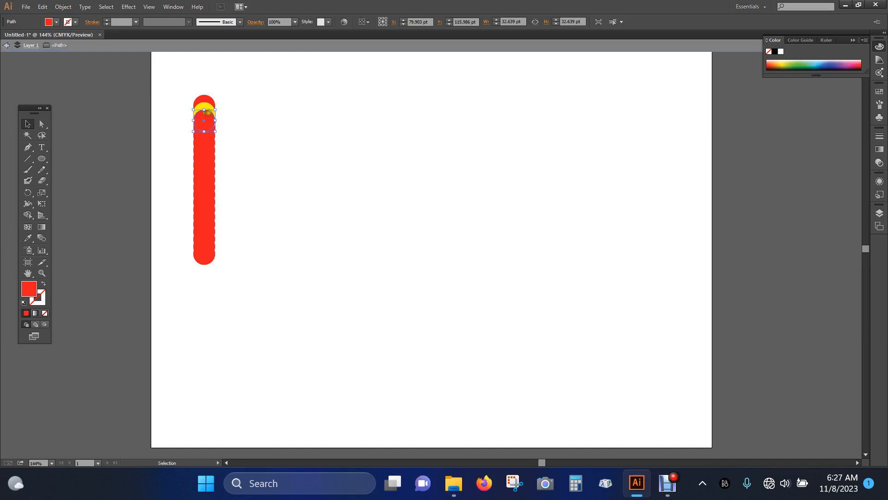
{"action": "left_click", "coordinate": [57, 21]}
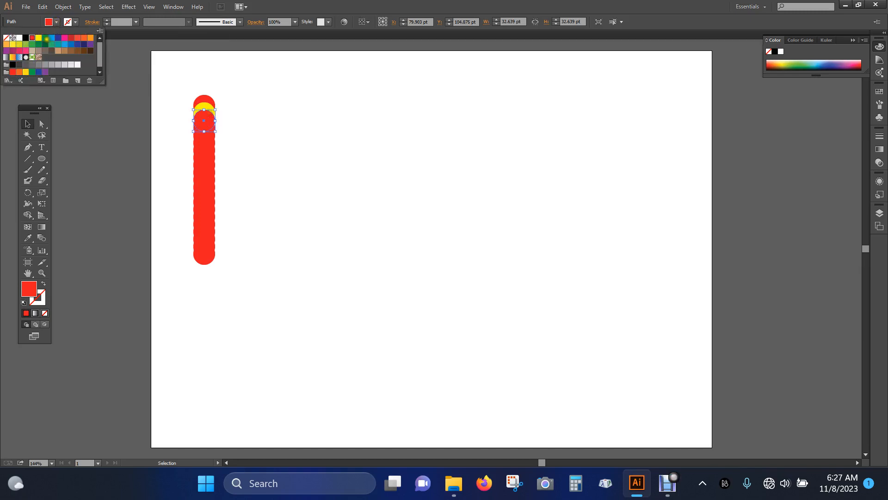
{"action": "left_click", "coordinate": [45, 38]}
{"action": "left_click", "coordinate": [330, 190]}
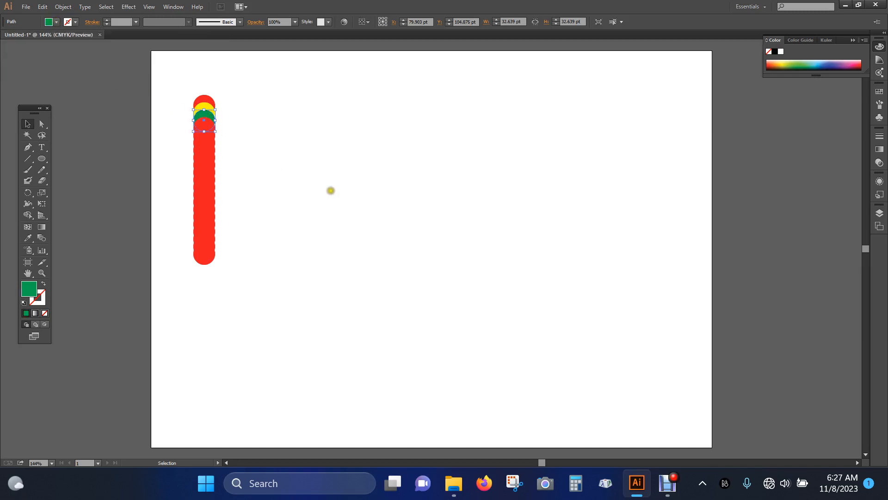
- Fill the fourth circle from the top with CMYK Cyan and the fifth with CMYK Blue
{"action": "left_click", "coordinate": [204, 127]}
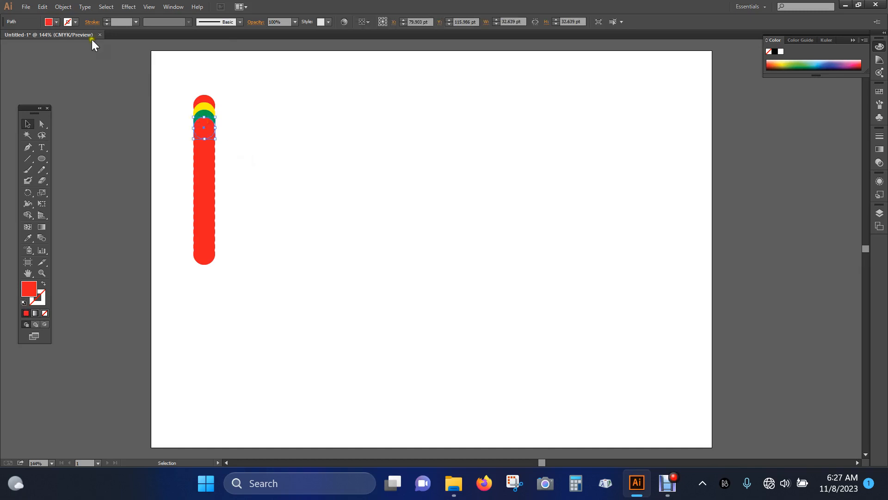
{"action": "left_click", "coordinate": [56, 22]}
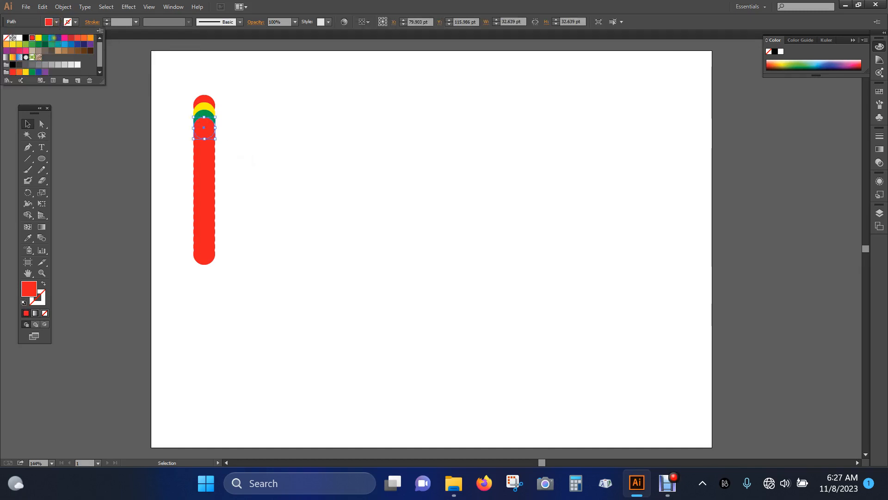
{"action": "left_click", "coordinate": [52, 38]}
{"action": "left_click", "coordinate": [285, 144]}
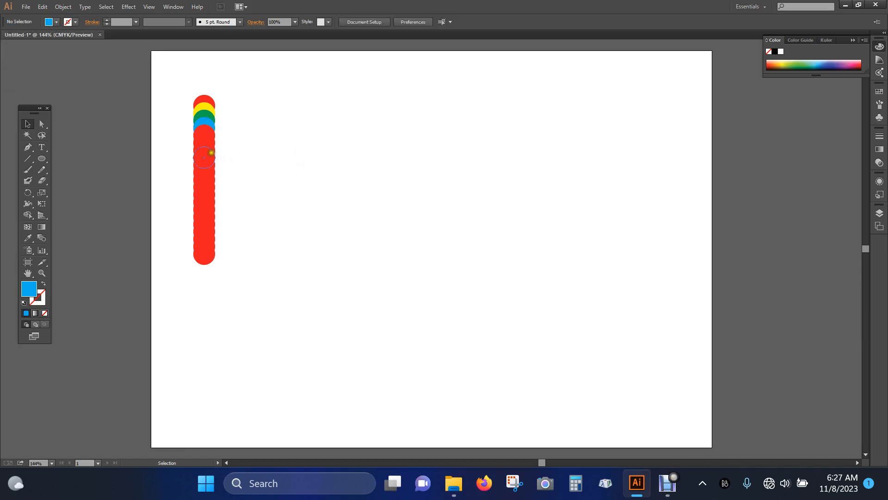
{"action": "left_click", "coordinate": [206, 130]}
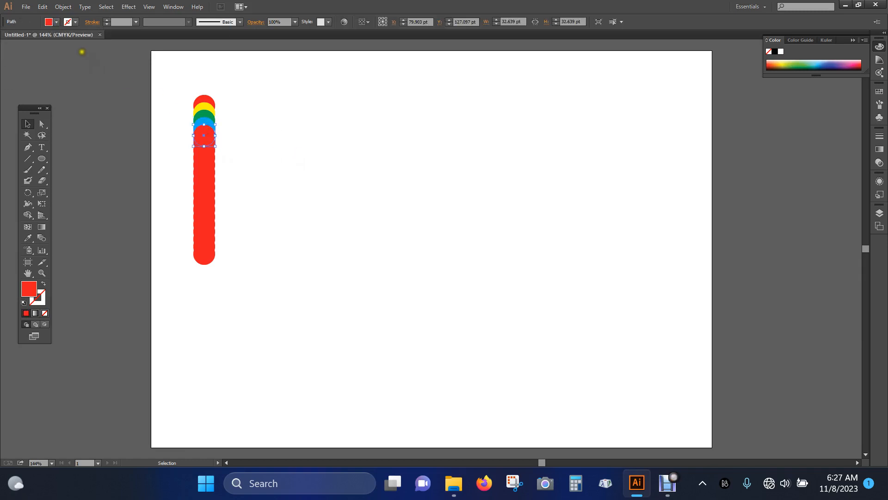
{"action": "left_click", "coordinate": [57, 22]}
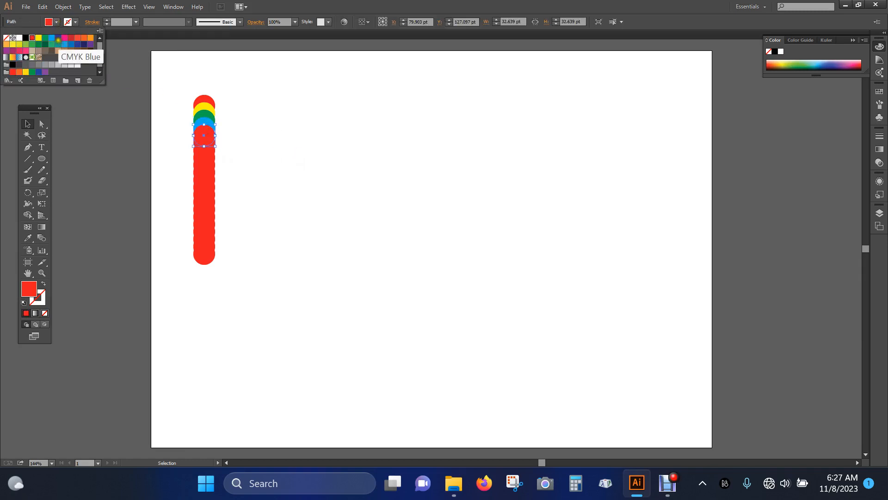
{"action": "left_click", "coordinate": [58, 37]}
{"action": "left_click", "coordinate": [348, 212]}
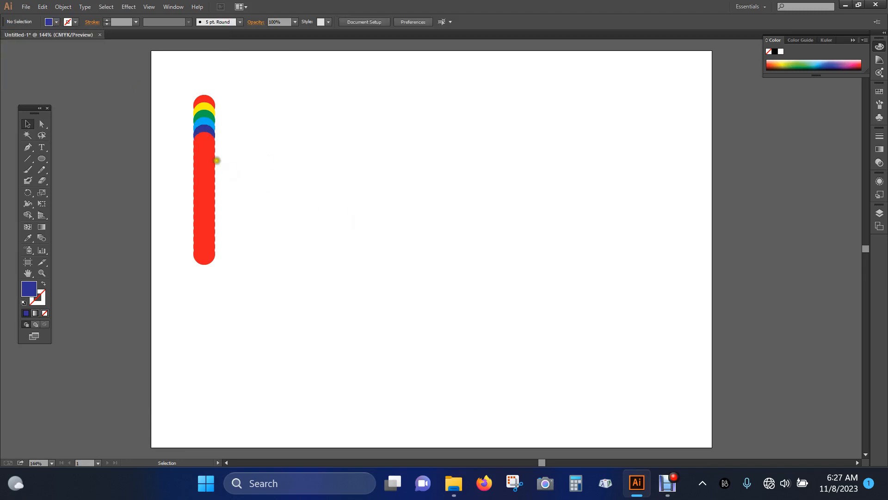
- Fill the sixth circle from the top with CMYK Magenta and the seventh with dark red
{"action": "left_click", "coordinate": [203, 137]}
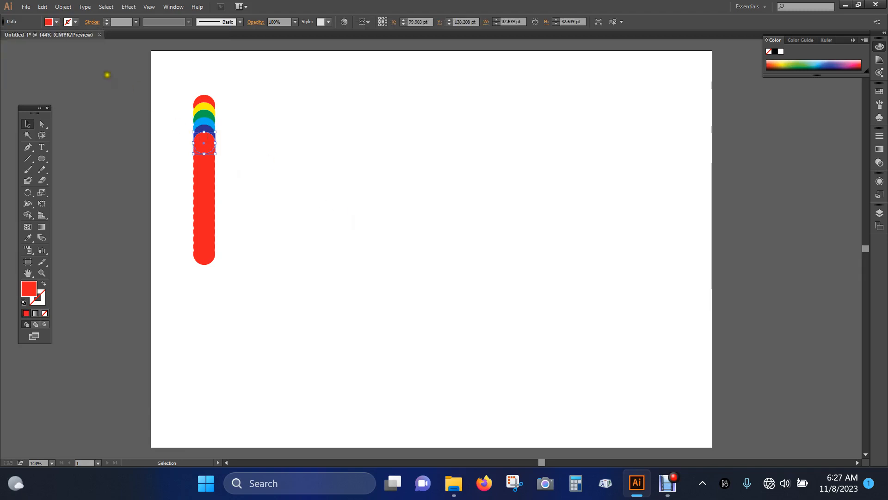
{"action": "left_click", "coordinate": [57, 22]}
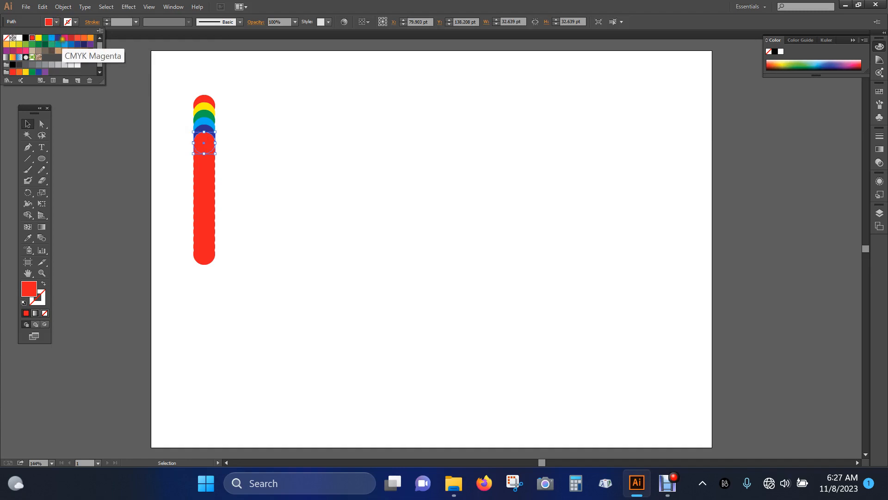
{"action": "left_click", "coordinate": [64, 37]}
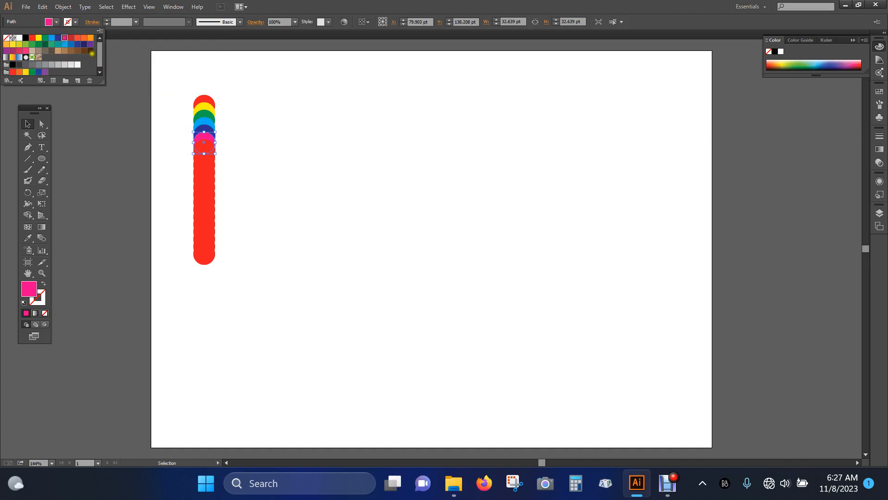
{"action": "left_click", "coordinate": [363, 218]}
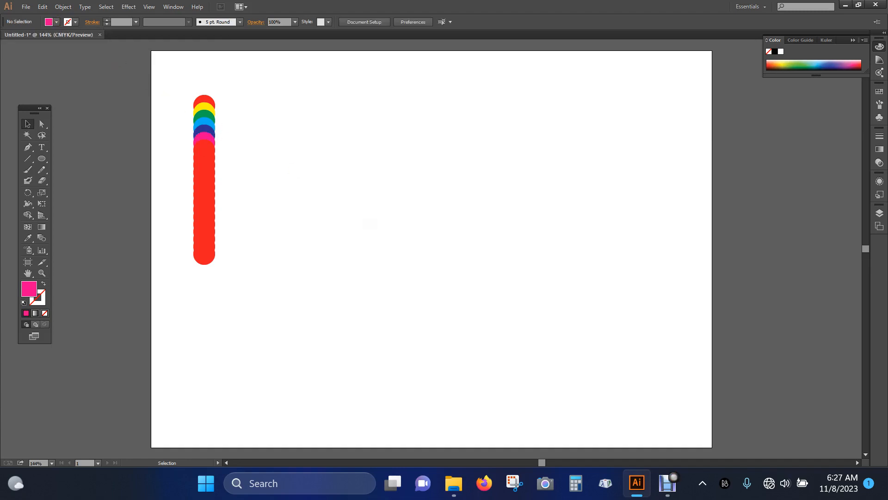
{"action": "left_click", "coordinate": [210, 148]}
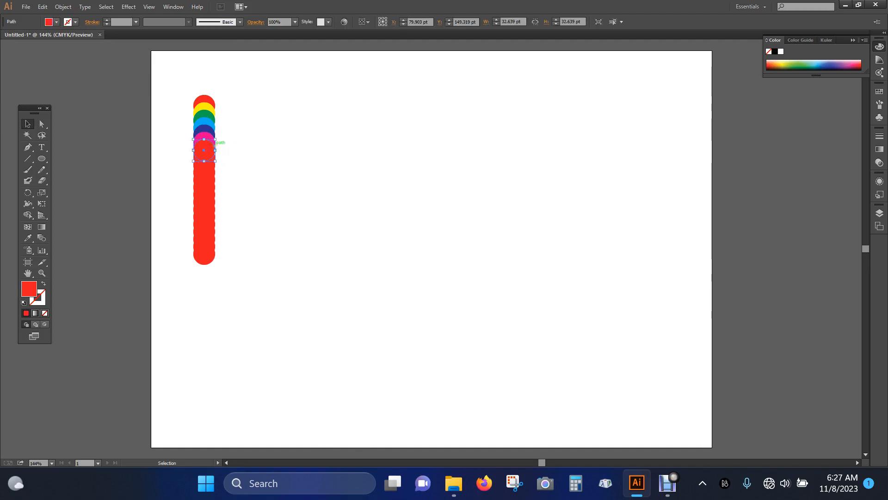
{"action": "left_click", "coordinate": [53, 21]}
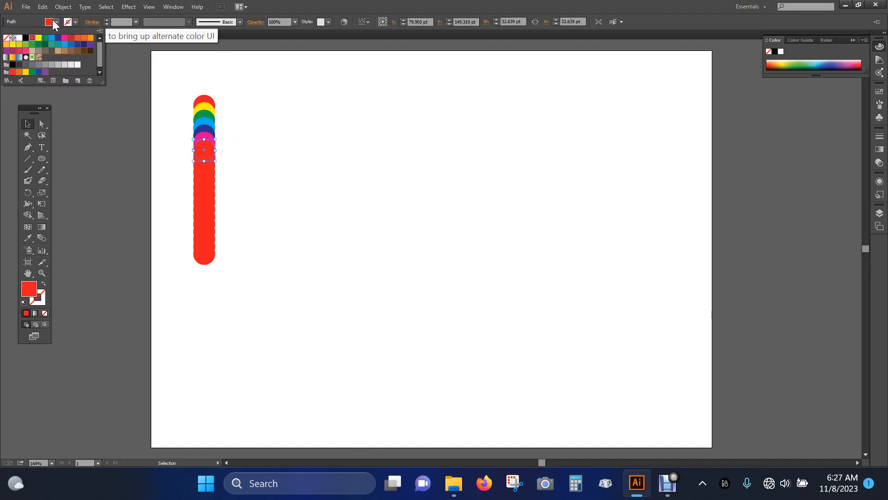
{"action": "left_click", "coordinate": [71, 39]}
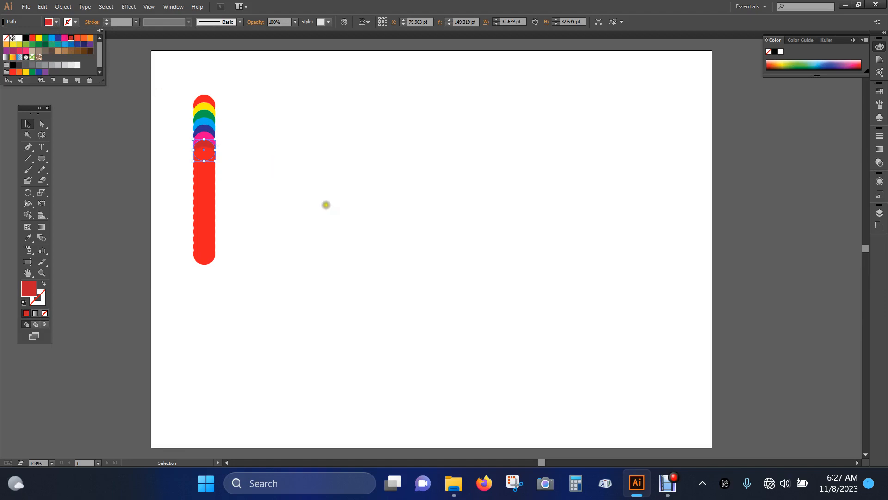
{"action": "left_click", "coordinate": [326, 205]}
- Fill the eighth and ninth circles from the top of the column with the orange-red C=0 M=90 Y=85 K=0 swatch
{"action": "left_click", "coordinate": [208, 152]}
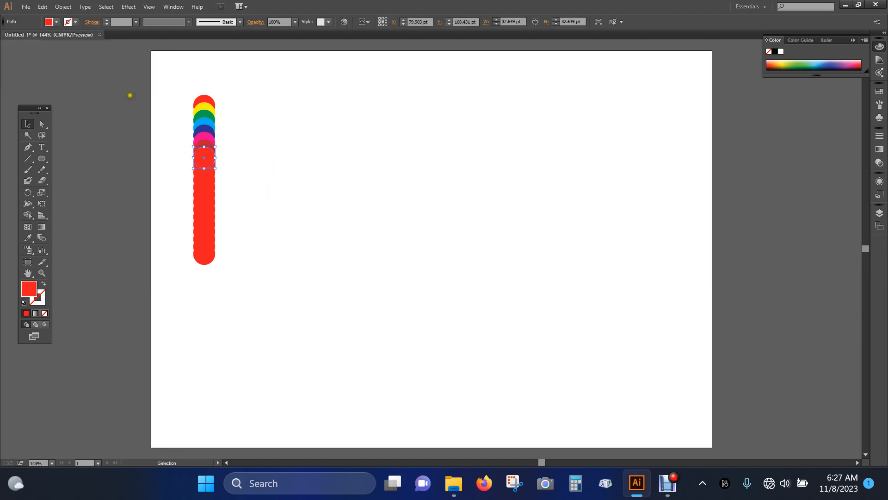
{"action": "left_click", "coordinate": [58, 22]}
{"action": "left_click", "coordinate": [78, 39]}
{"action": "left_click", "coordinate": [265, 201]}
{"action": "left_click", "coordinate": [208, 163]}
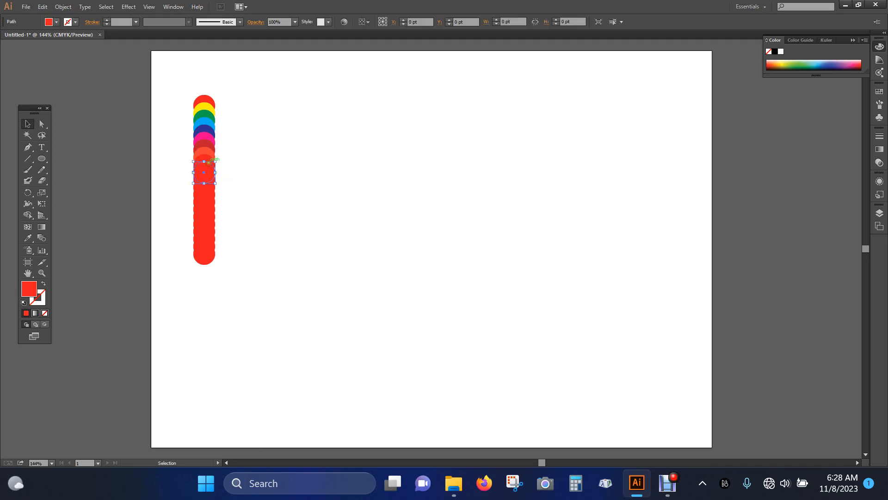
{"action": "left_click_drag", "start_coordinate": [213, 160], "coordinate": [210, 154]}
{"action": "left_click", "coordinate": [56, 21]}
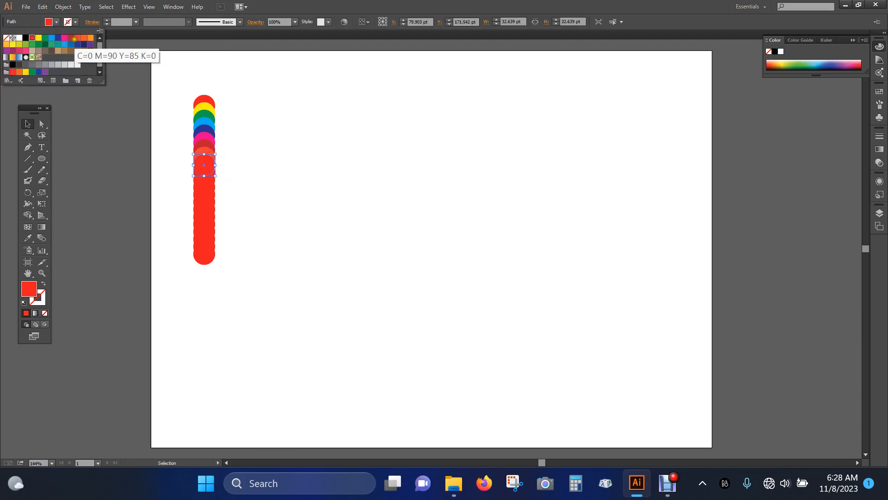
{"action": "left_click", "coordinate": [77, 37]}
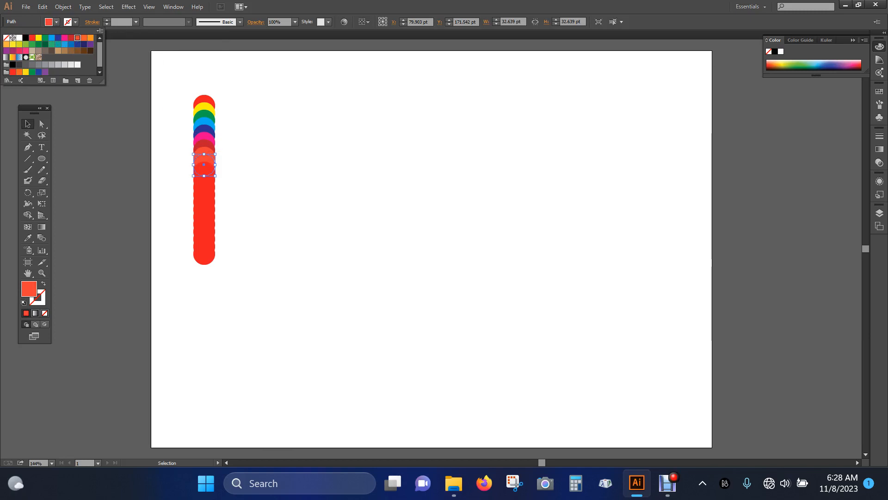
{"action": "left_click", "coordinate": [329, 253]}
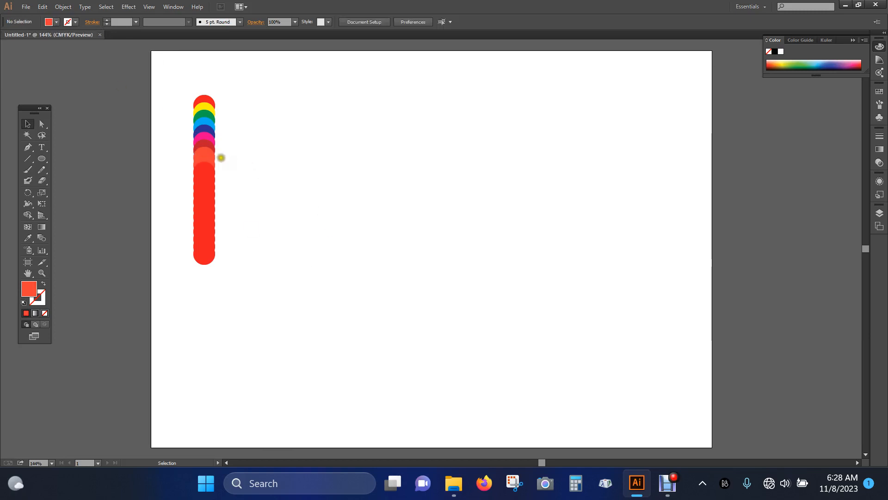
- Fill the tenth circle from the top of the column with the darker orange swatch
{"action": "left_click_drag", "start_coordinate": [204, 159], "coordinate": [205, 170]}
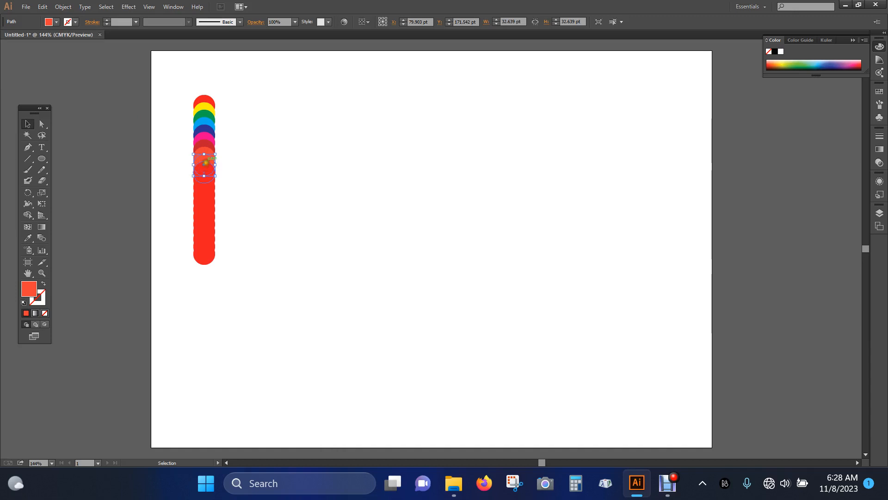
{"action": "left_click", "coordinate": [206, 164]}
{"action": "left_click", "coordinate": [55, 19]}
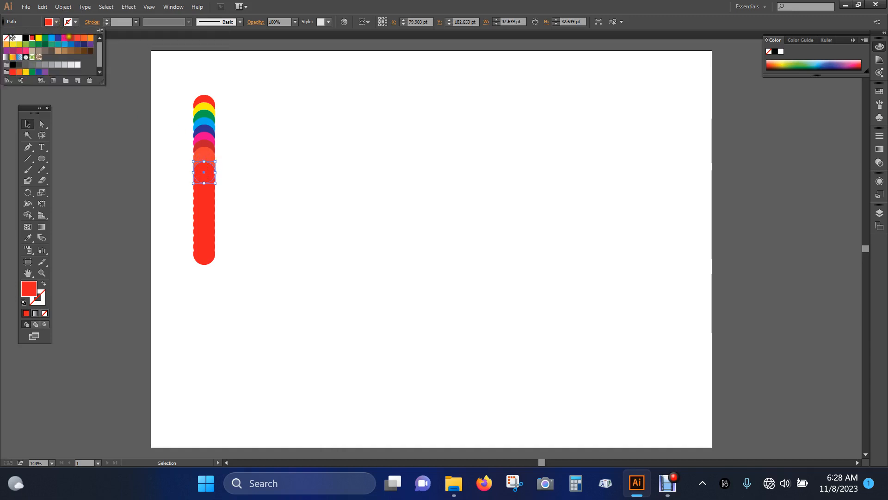
{"action": "left_click", "coordinate": [83, 38]}
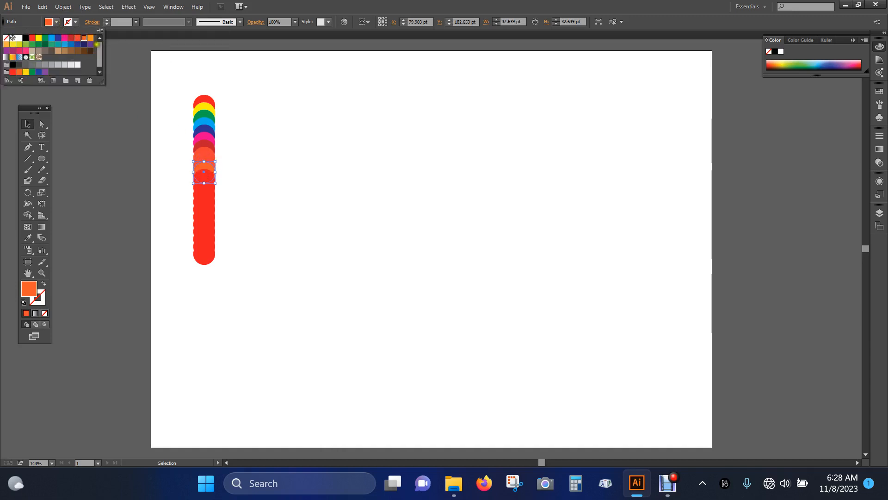
{"action": "left_click", "coordinate": [300, 219]}
{"action": "left_click", "coordinate": [299, 218]}
- Fill the eleventh circle from the top of the column with orange C=0 M=50 Y=100 K=0
{"action": "left_click", "coordinate": [208, 174]}
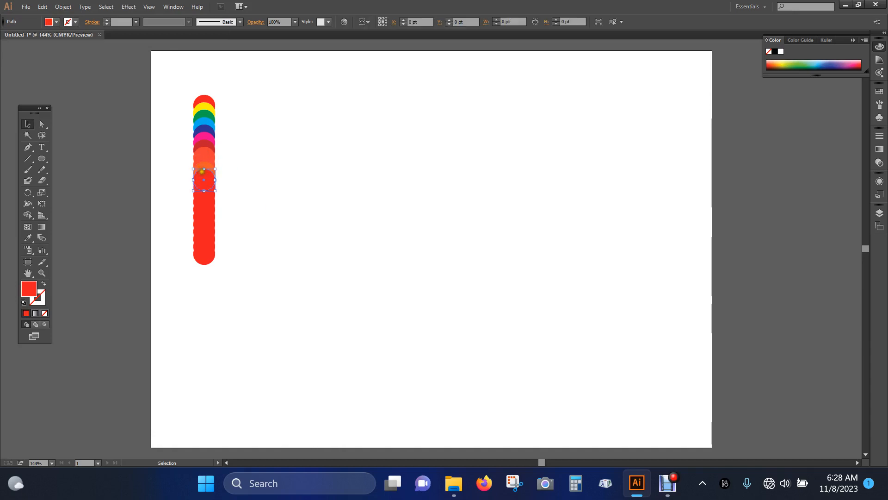
{"action": "left_click", "coordinate": [57, 21]}
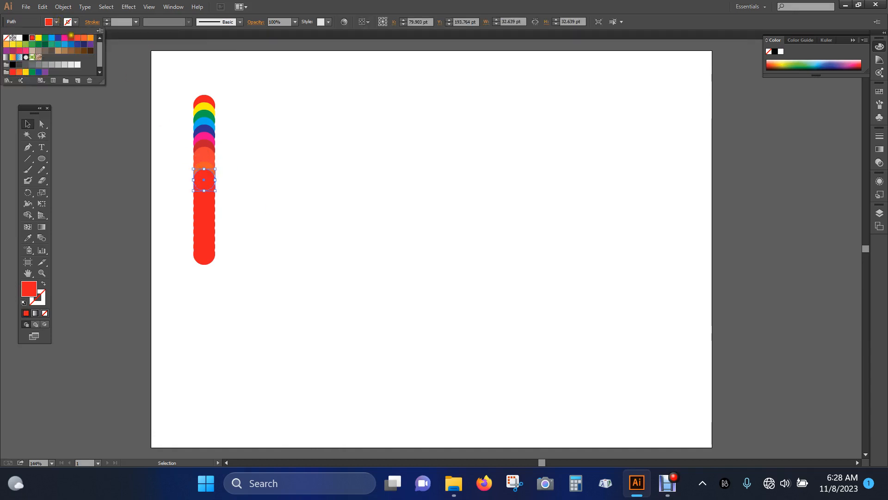
{"action": "left_click", "coordinate": [90, 38]}
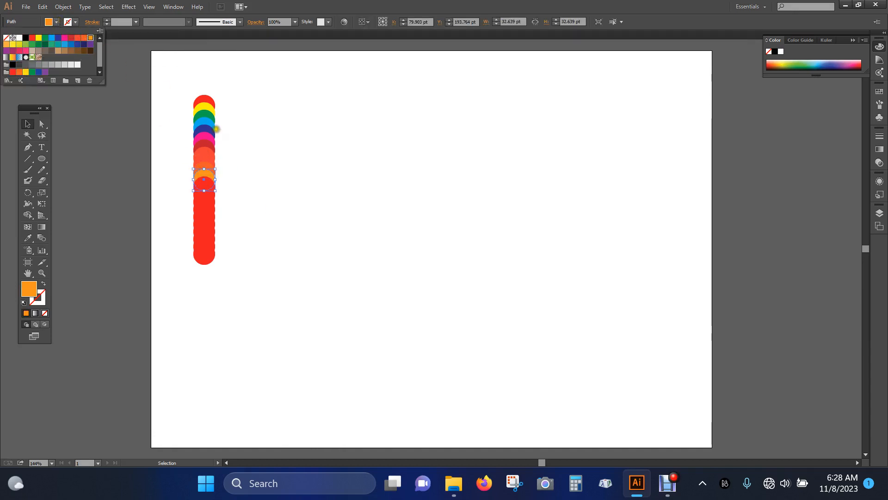
{"action": "left_click", "coordinate": [303, 241]}
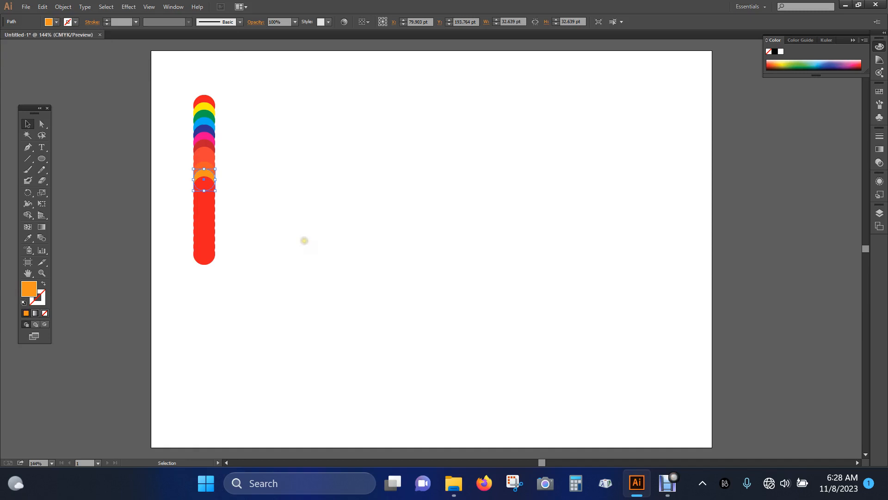
- Recolor the ninth circle from the top of the column with purple
{"action": "left_click", "coordinate": [203, 158]}
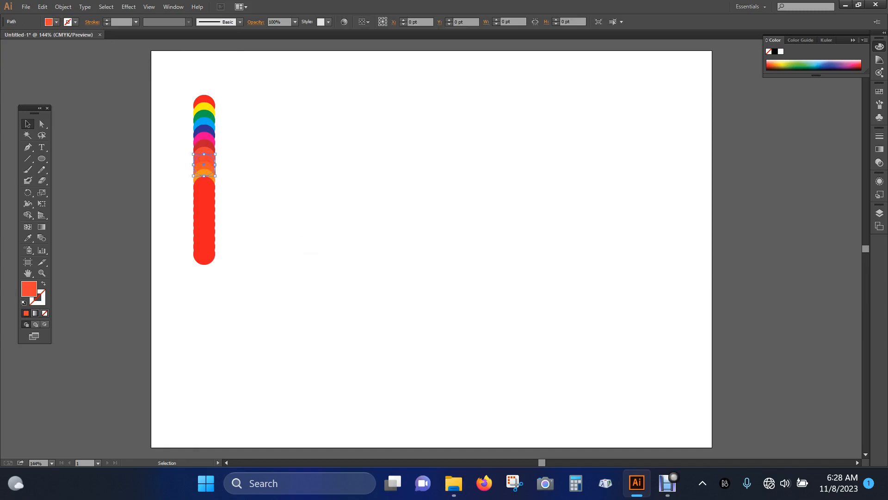
{"action": "left_click", "coordinate": [55, 21]}
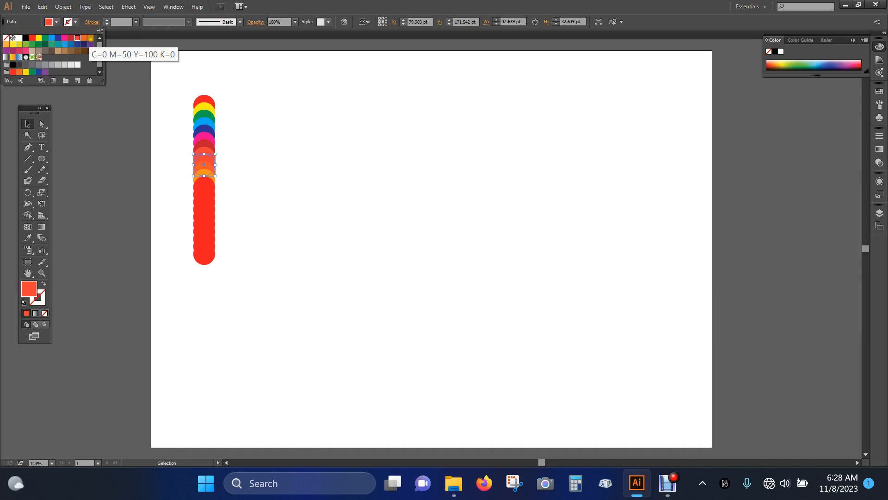
{"action": "left_click", "coordinate": [91, 44]}
{"action": "left_click", "coordinate": [264, 180]}
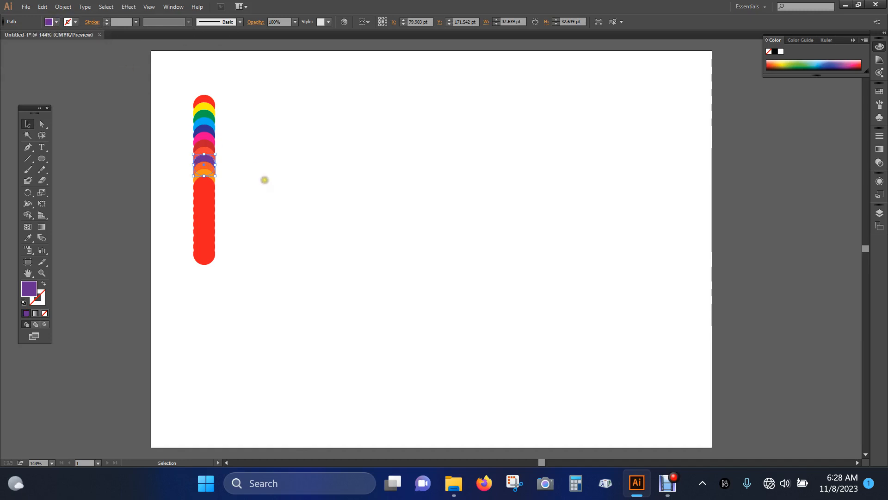
{"action": "left_click", "coordinate": [264, 180]}
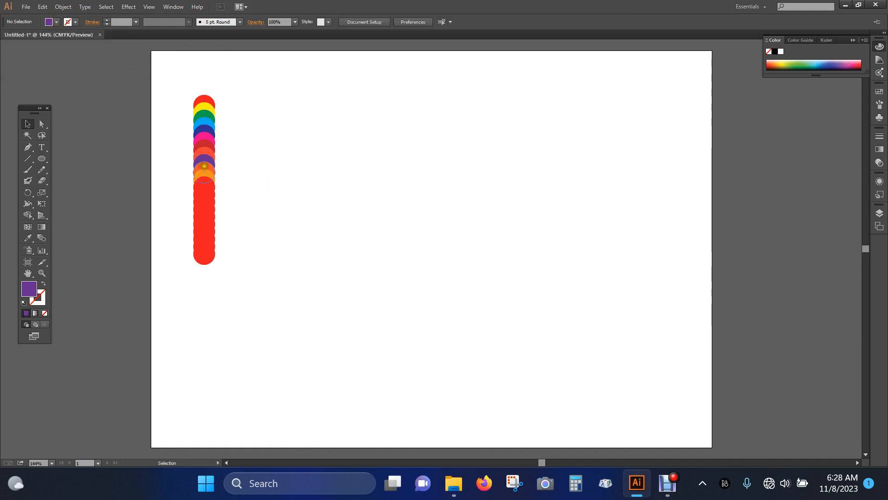
- Recolor the eighth circle from the top of the column with light orange
{"action": "left_click", "coordinate": [204, 166]}
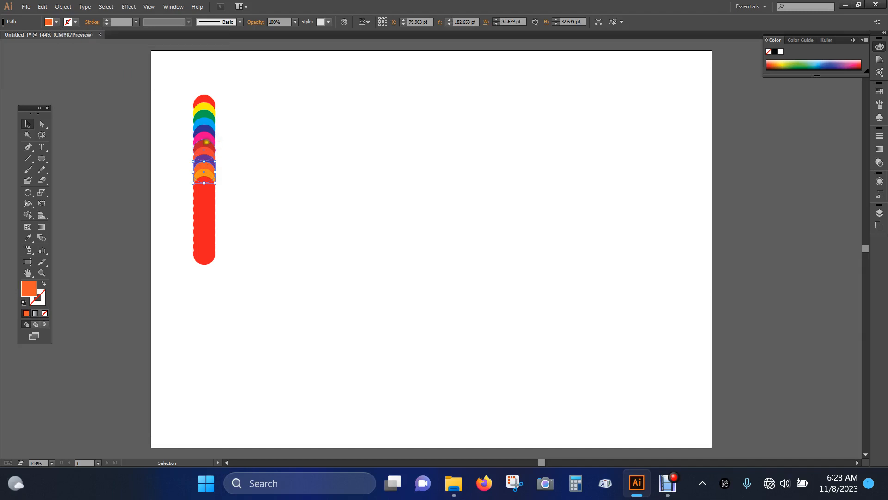
{"action": "left_click", "coordinate": [204, 158]}
{"action": "left_click", "coordinate": [55, 21]}
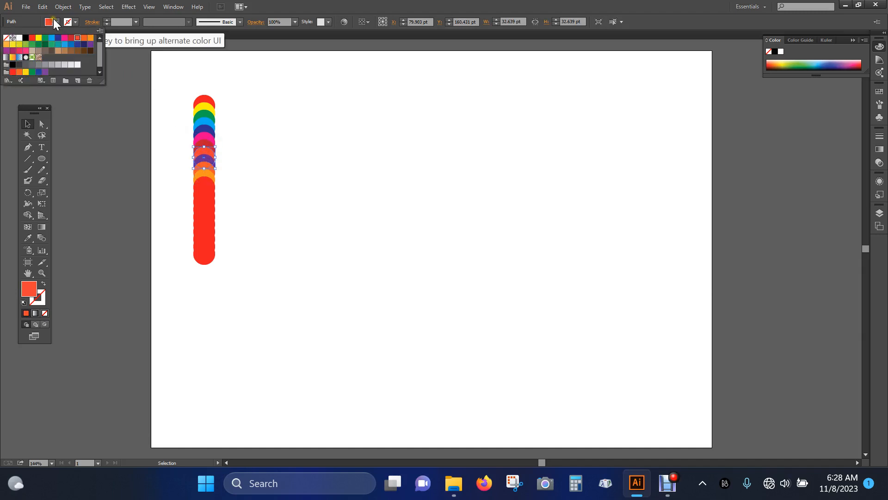
{"action": "left_click", "coordinate": [6, 44]}
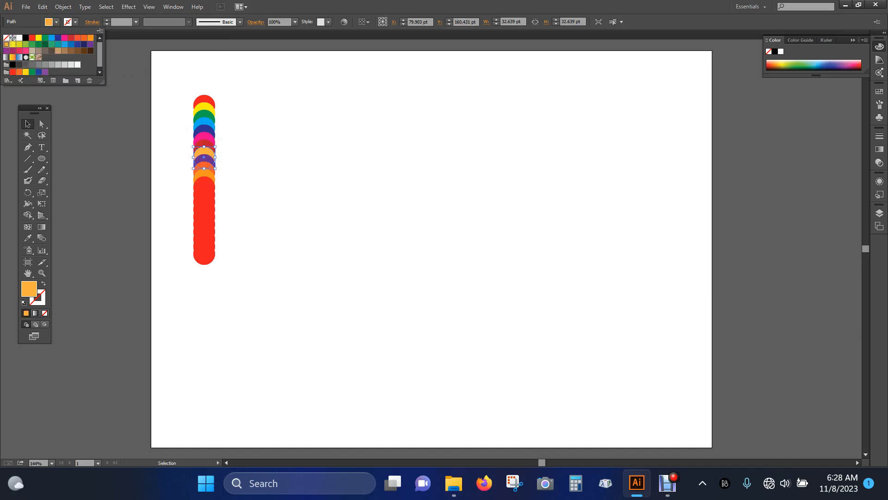
{"action": "left_click", "coordinate": [288, 225]}
- Fill the twelfth circle from the top of the column with light green
{"action": "left_click", "coordinate": [204, 185]}
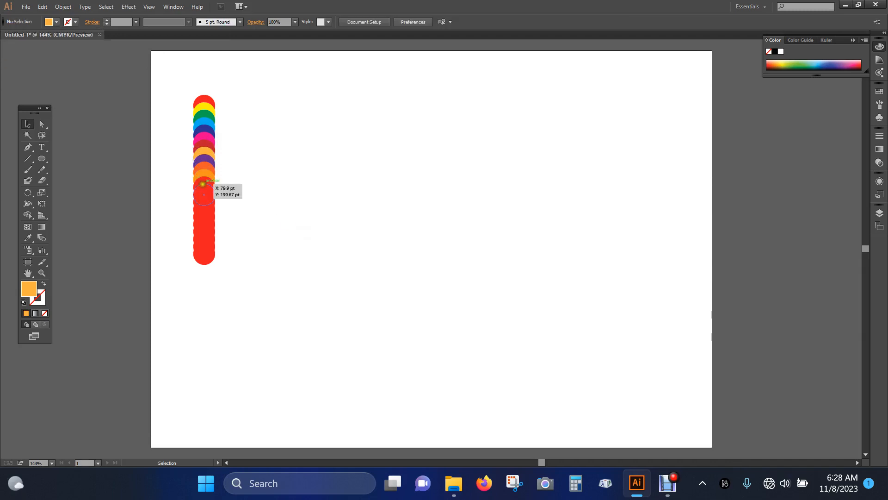
{"action": "left_click_drag", "start_coordinate": [204, 184], "coordinate": [204, 176]}
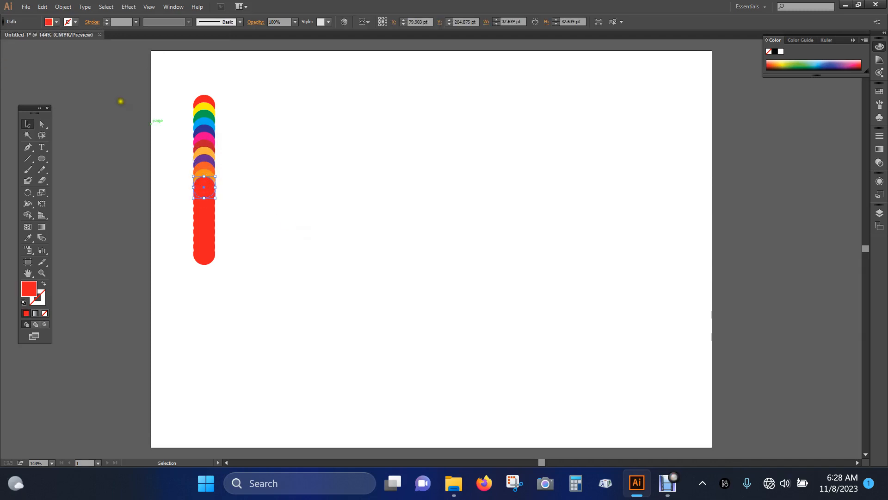
{"action": "left_click", "coordinate": [55, 22]}
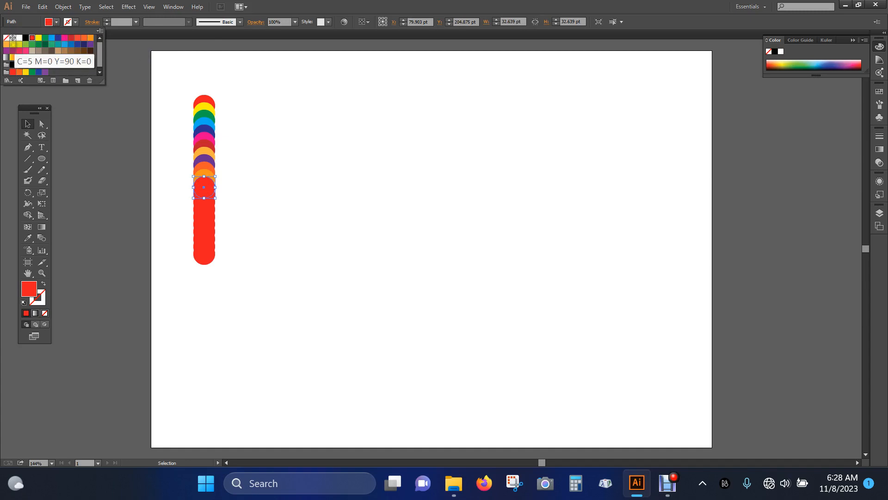
{"action": "left_click", "coordinate": [26, 44]}
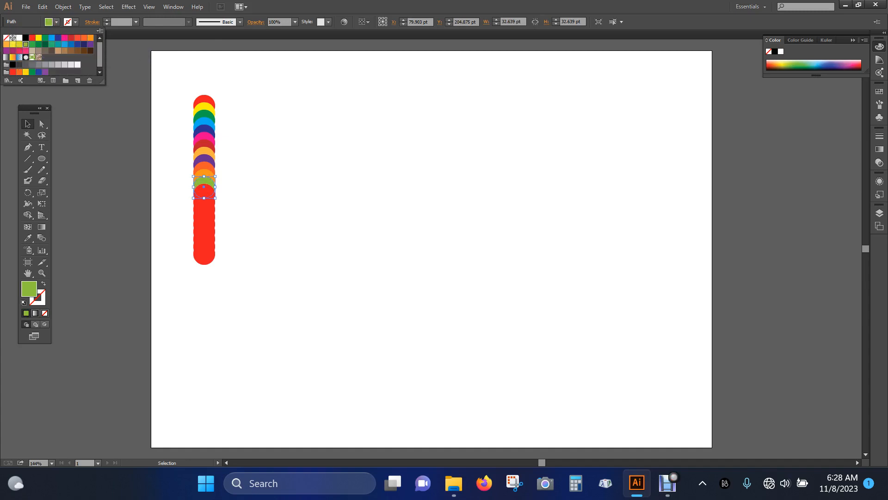
{"action": "left_click", "coordinate": [312, 248]}
- Fill the thirteenth circle from the top of the column with dark green
{"action": "left_click", "coordinate": [204, 194]}
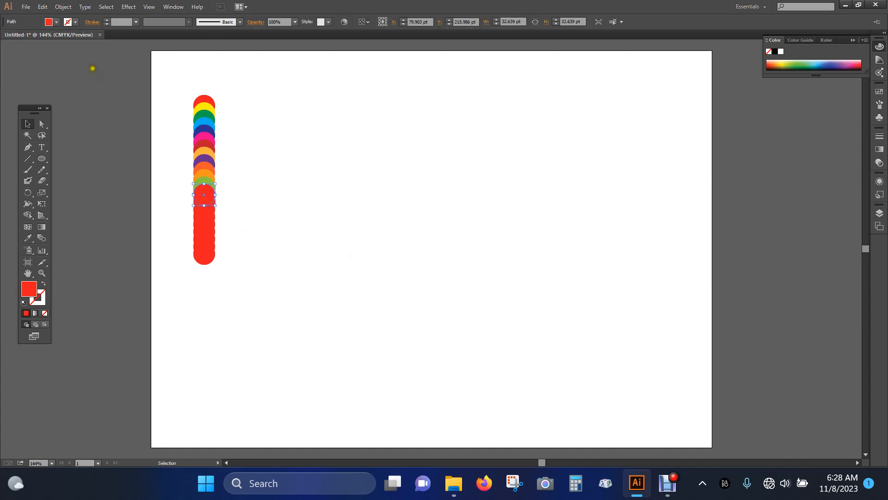
{"action": "left_click", "coordinate": [57, 22]}
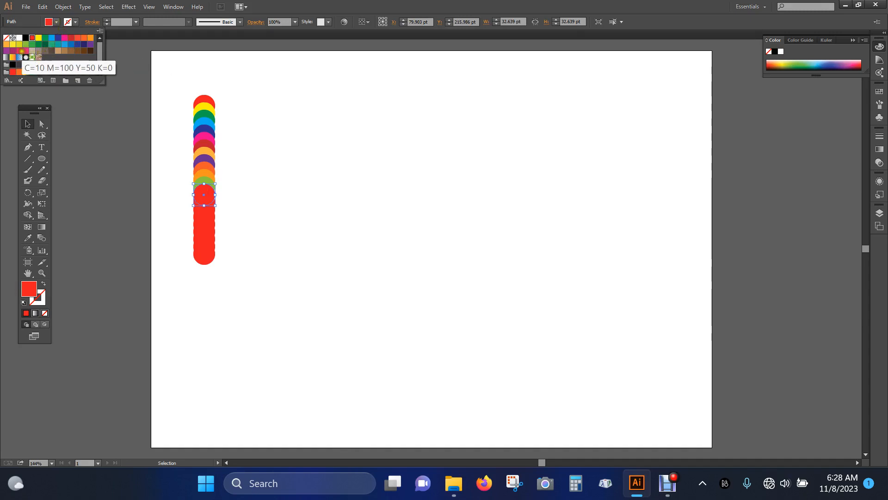
{"action": "left_click", "coordinate": [45, 45]}
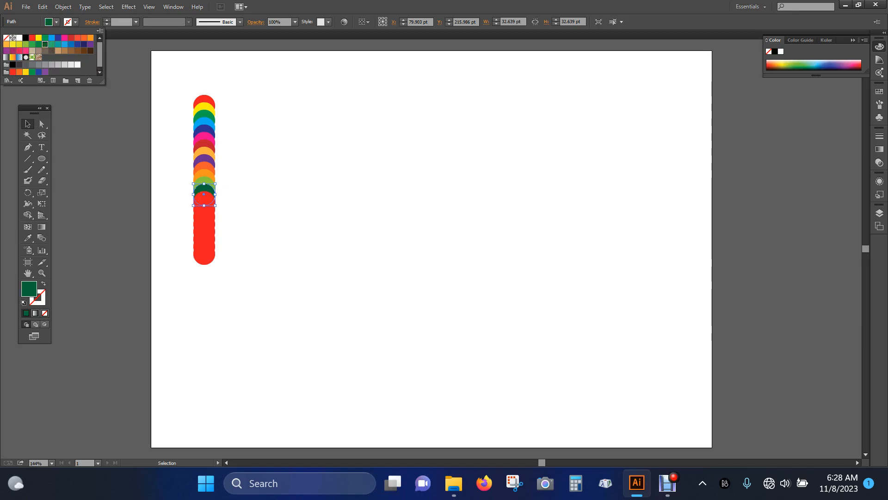
{"action": "left_click", "coordinate": [275, 213]}
{"action": "left_click", "coordinate": [289, 218]}
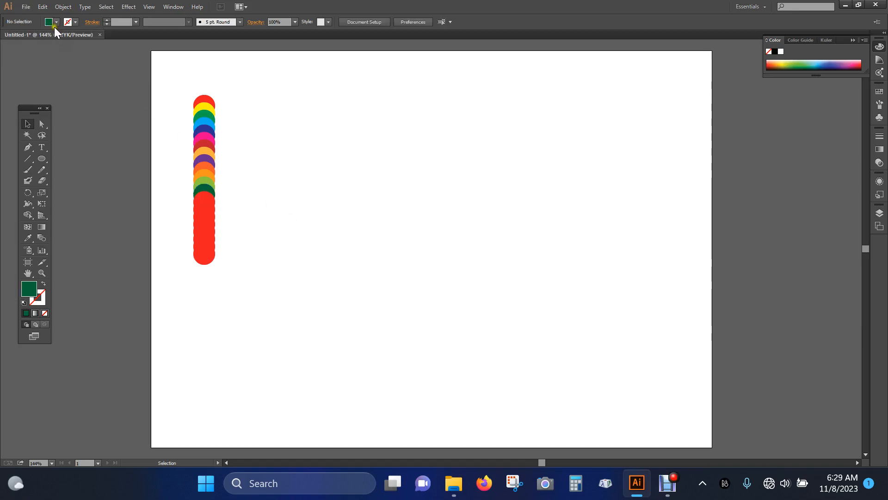
- Try purple on the fourteenth circle from the top of the column, and fill it with beige instead
{"action": "left_click", "coordinate": [204, 202]}
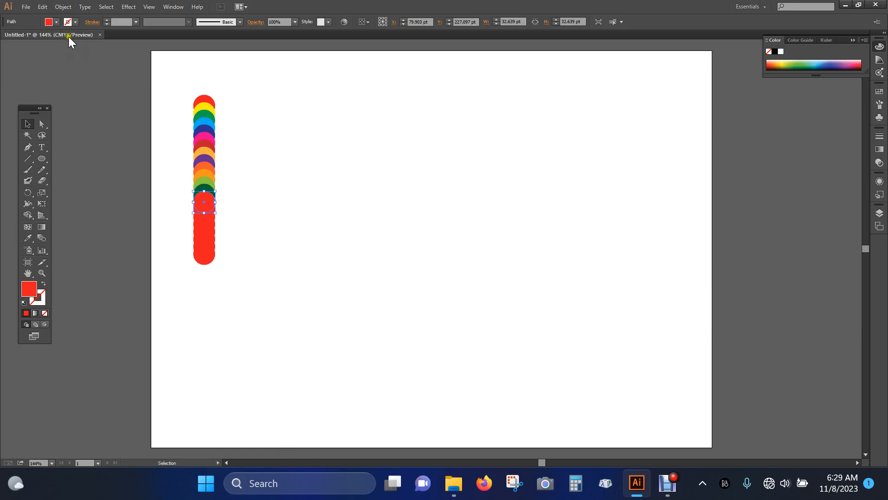
{"action": "left_click", "coordinate": [57, 22]}
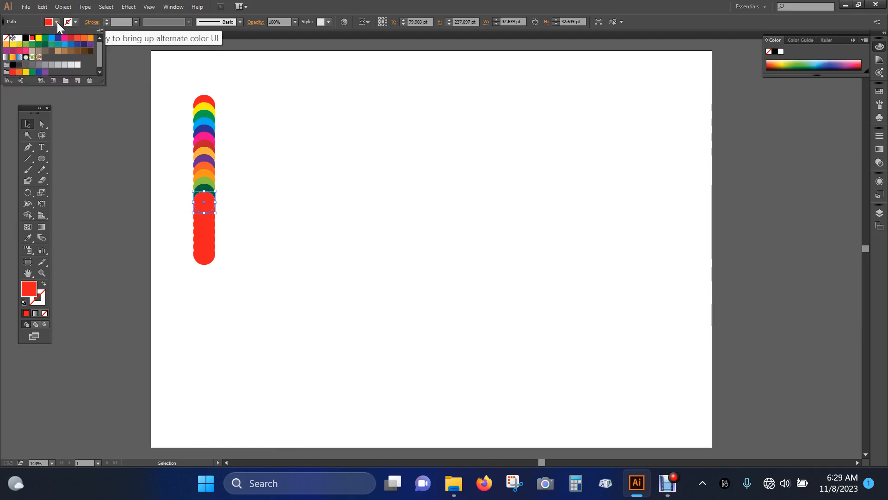
{"action": "left_click", "coordinate": [90, 44]}
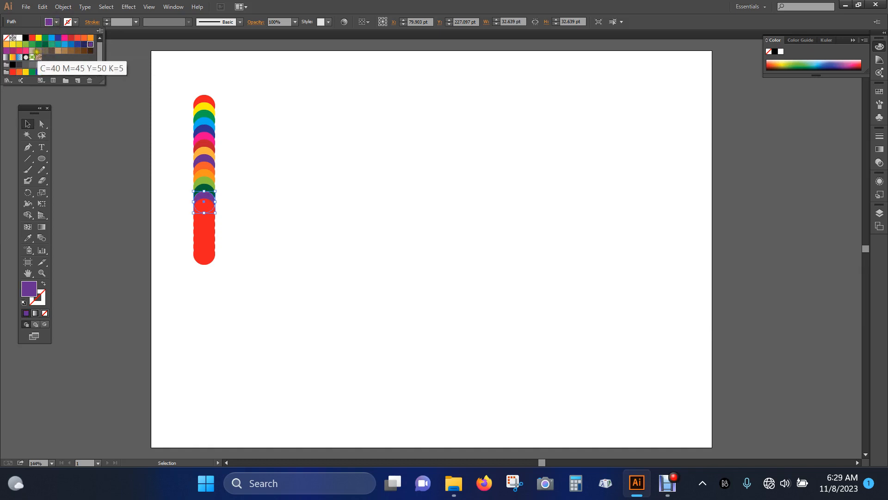
{"action": "left_click", "coordinate": [37, 51]}
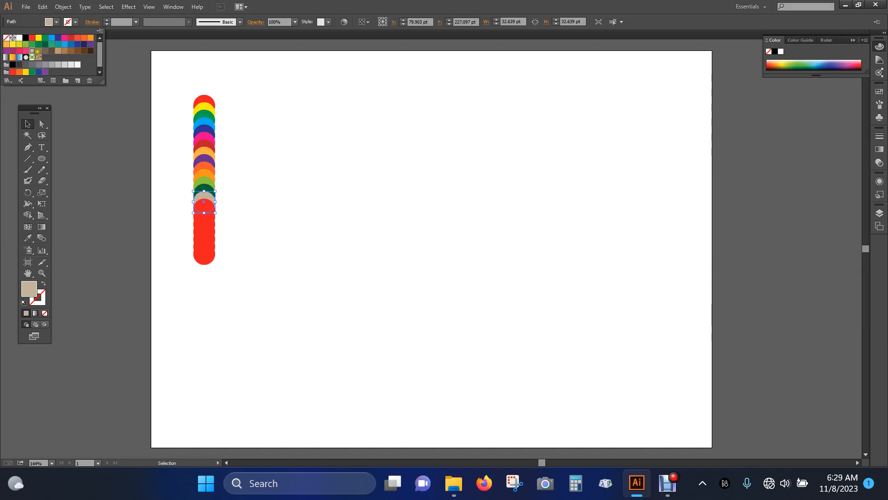
{"action": "left_click", "coordinate": [301, 198]}
{"action": "left_click", "coordinate": [301, 198]}
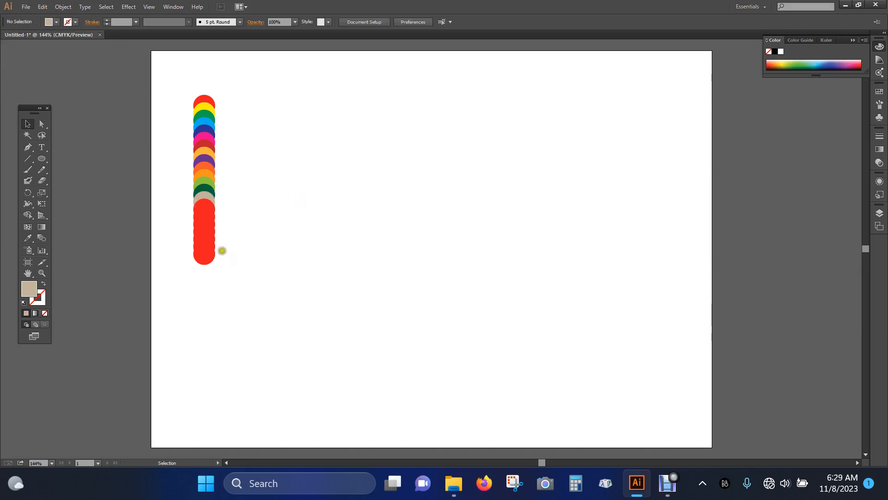
- Fill the fifteenth circle from the top of the column with dark brown
{"action": "left_click", "coordinate": [203, 205]}
{"action": "left_click", "coordinate": [56, 21]}
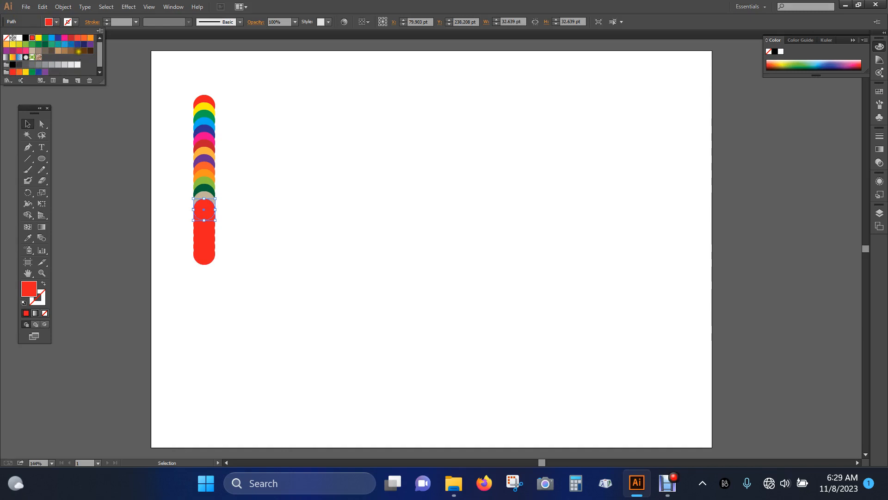
{"action": "left_click", "coordinate": [294, 254]}
- Fill the sixteenth circle from the top of the column with yellow-green
{"action": "left_click", "coordinate": [210, 215]}
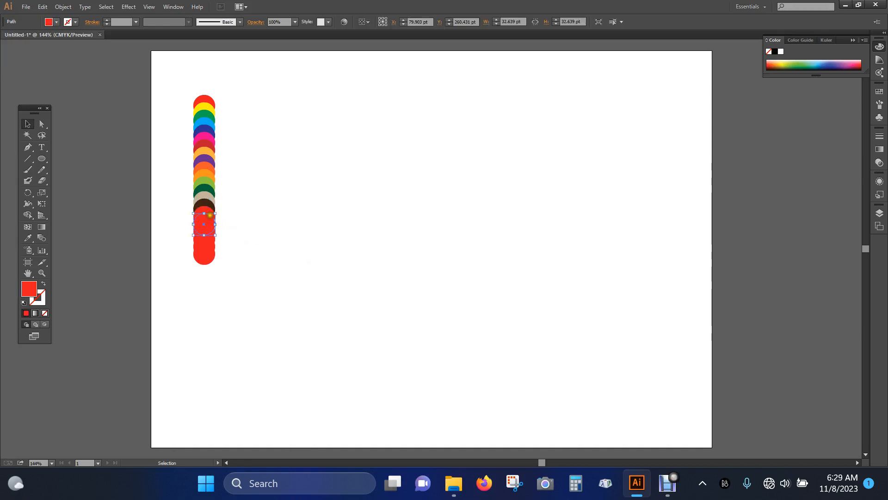
{"action": "left_click_drag", "start_coordinate": [210, 215], "coordinate": [214, 208]}
{"action": "left_click", "coordinate": [48, 21]}
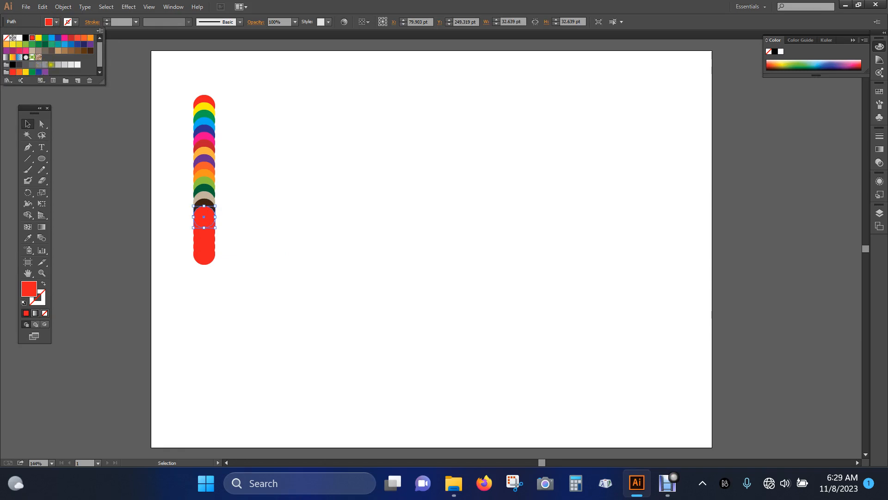
{"action": "left_click", "coordinate": [19, 45]}
{"action": "left_click", "coordinate": [236, 197]}
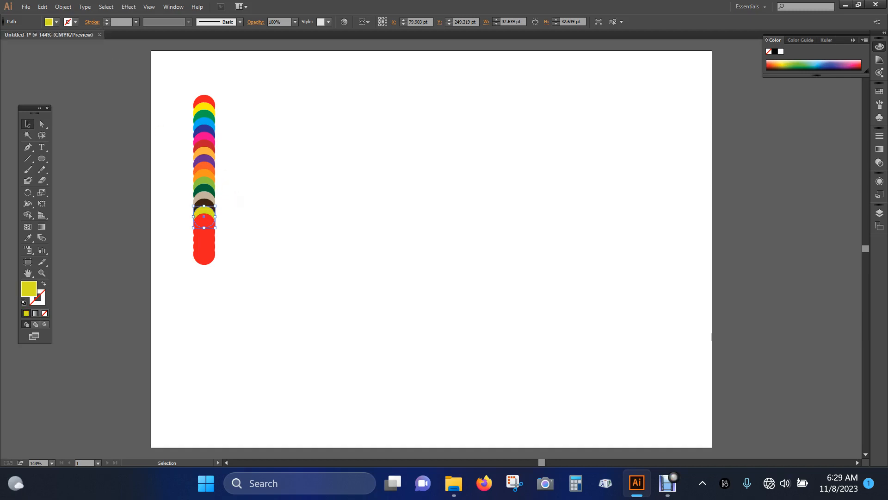
- Fill the eighteenth circle from the top of the column with CMYK Cyan
{"action": "left_click", "coordinate": [190, 233]}
{"action": "left_click", "coordinate": [204, 227]}
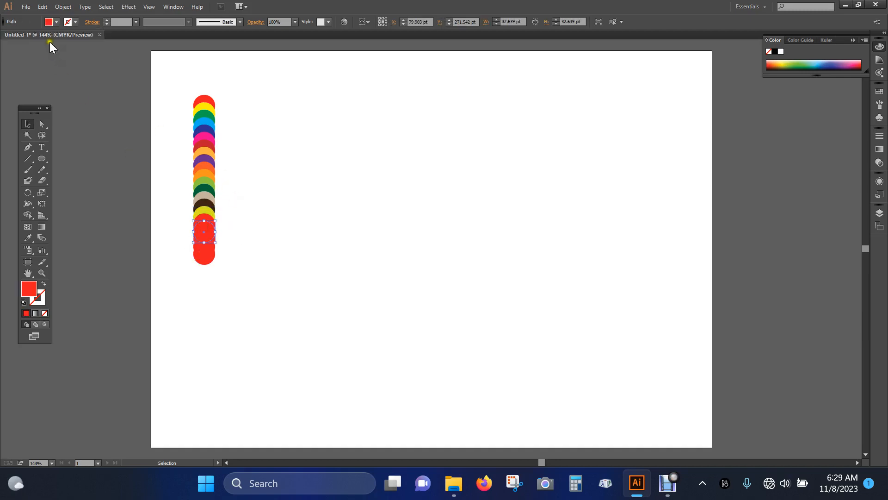
{"action": "left_click", "coordinate": [57, 22]}
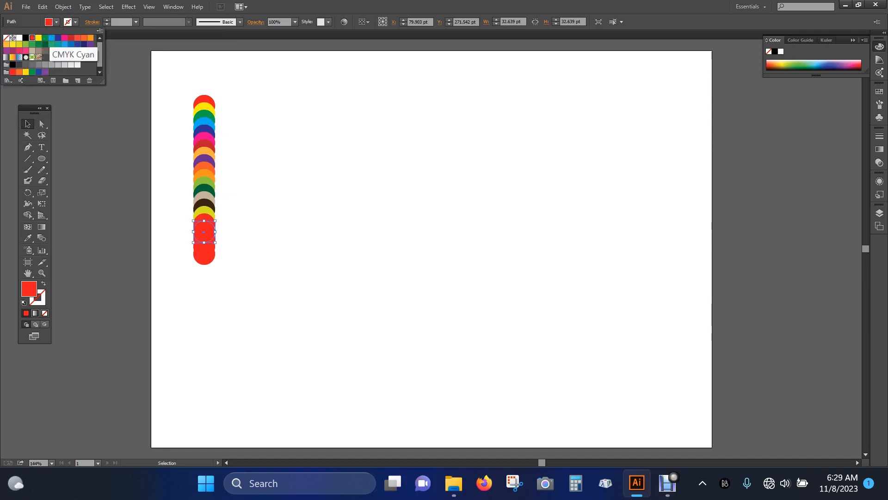
{"action": "left_click", "coordinate": [51, 37]}
{"action": "left_click", "coordinate": [271, 225]}
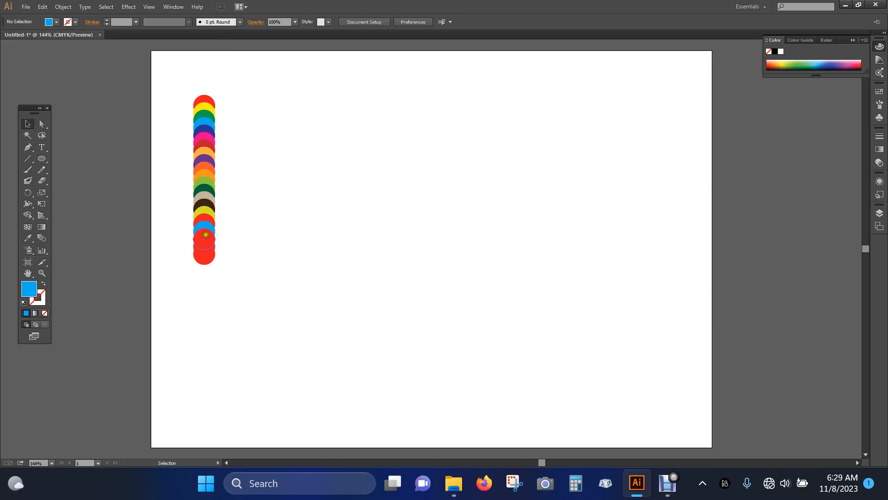
- Fill the nineteenth circle from the top of the column with orange
{"action": "left_click", "coordinate": [205, 235]}
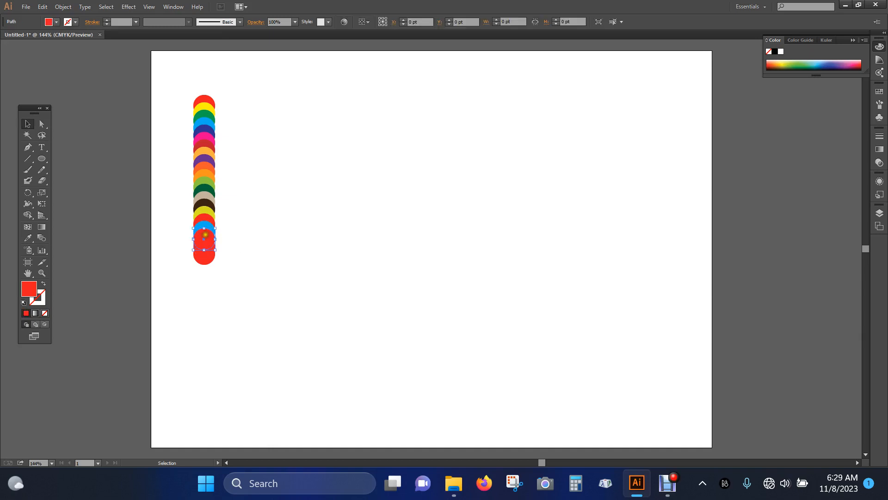
{"action": "left_click", "coordinate": [55, 22]}
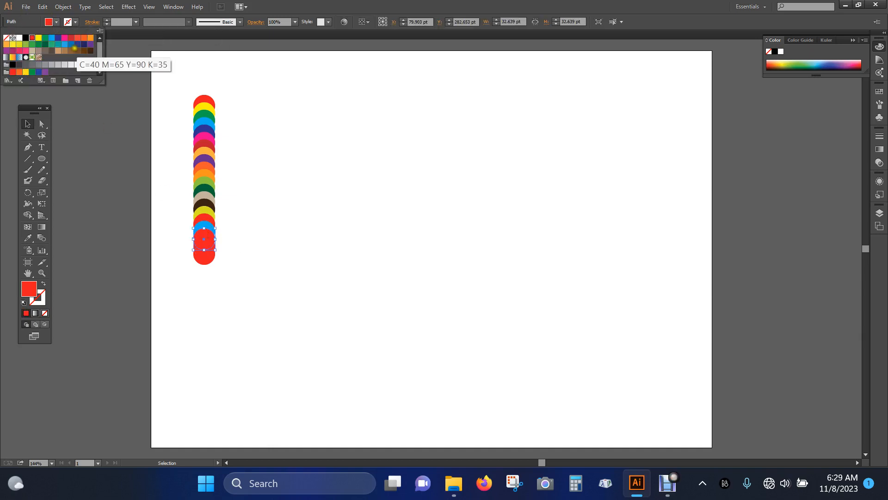
{"action": "left_click", "coordinate": [83, 37]}
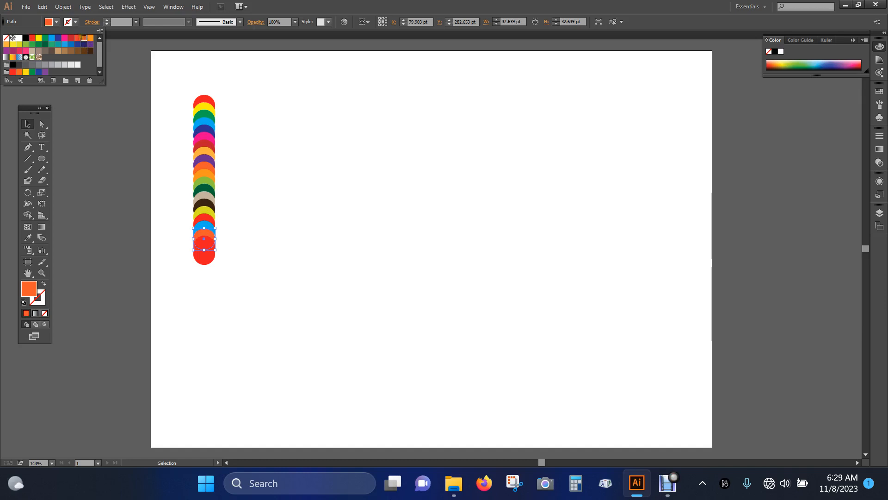
{"action": "left_click", "coordinate": [274, 216]}
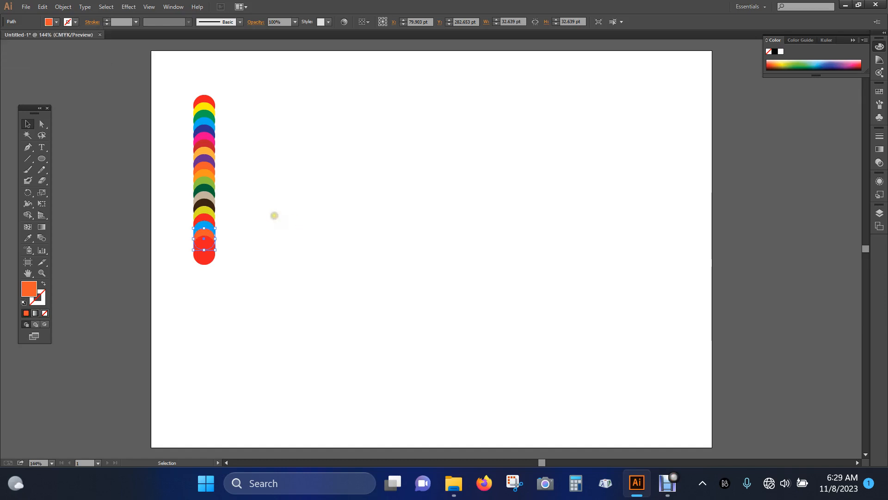
- Fill the lowest circle of the column with light green
{"action": "left_click", "coordinate": [202, 244]}
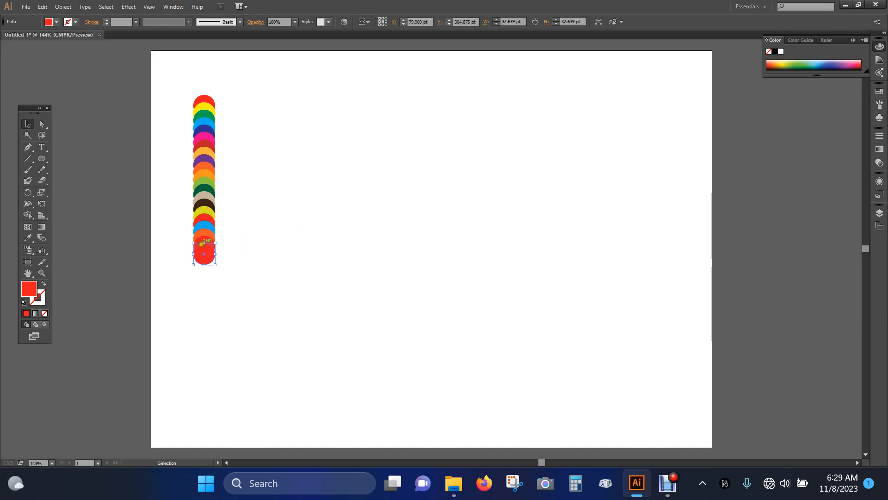
{"action": "left_click", "coordinate": [53, 21]}
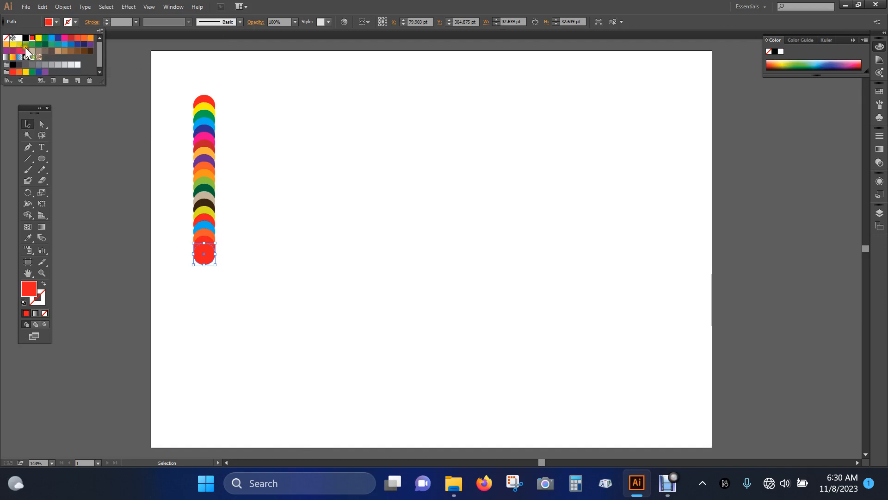
{"action": "left_click", "coordinate": [25, 44]}
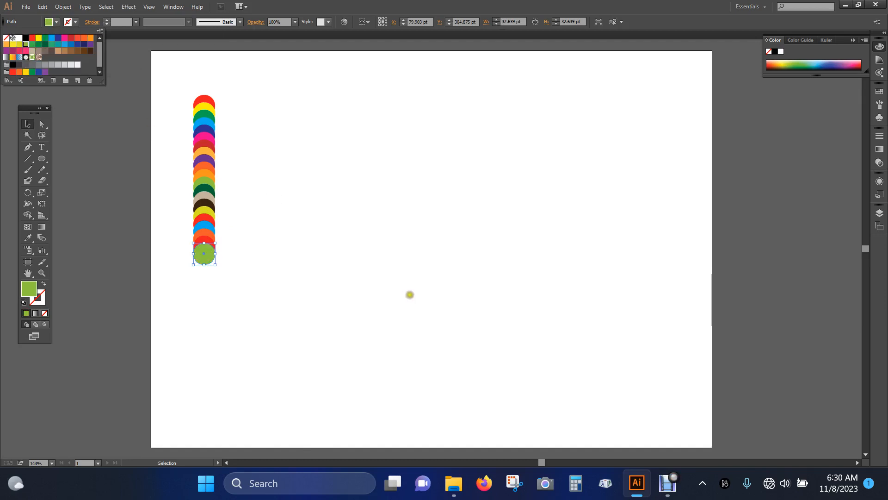
{"action": "left_click", "coordinate": [410, 294]}
- Fill the twentieth circle, just above the lowest one, with black
{"action": "left_click", "coordinate": [204, 238]}
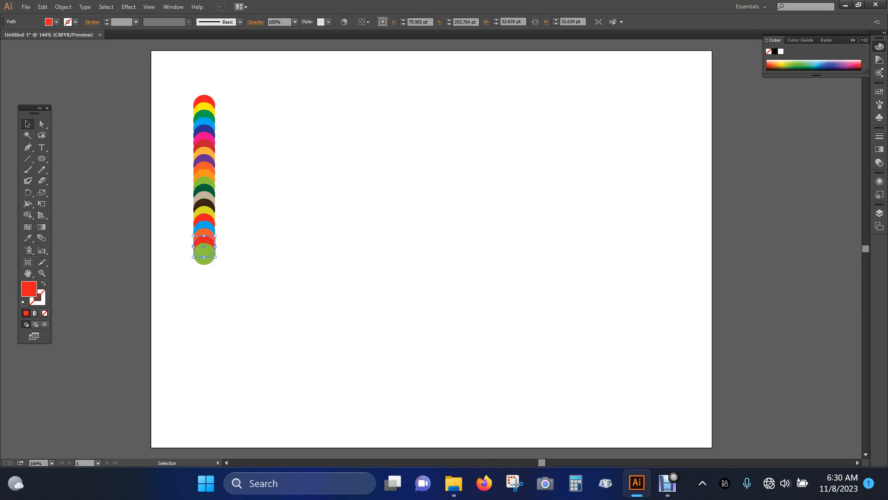
{"action": "left_click", "coordinate": [57, 22]}
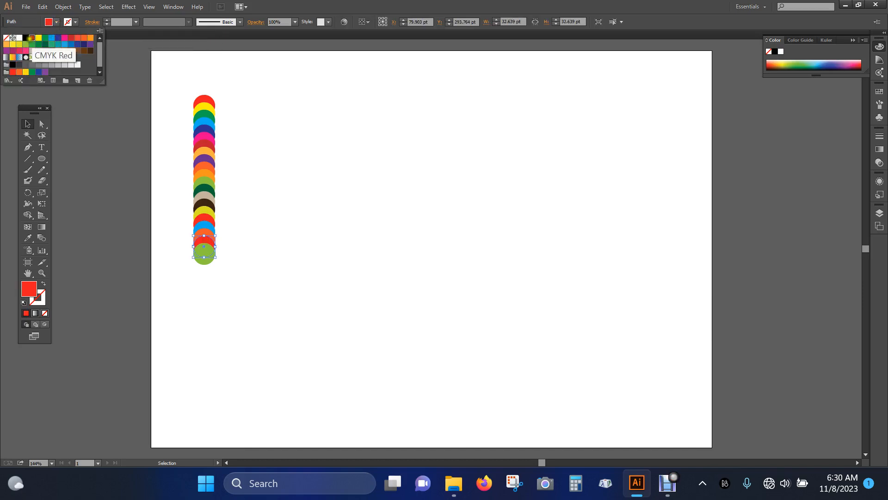
{"action": "left_click", "coordinate": [25, 37]}
{"action": "left_click", "coordinate": [377, 193]}
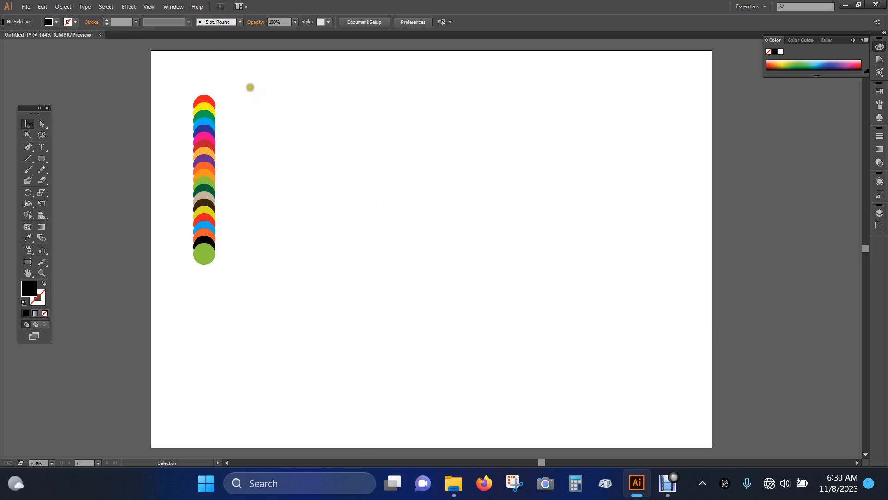
- Select all circles of the column and make a Blend from them
{"action": "left_click_drag", "start_coordinate": [164, 71], "coordinate": [273, 294]}
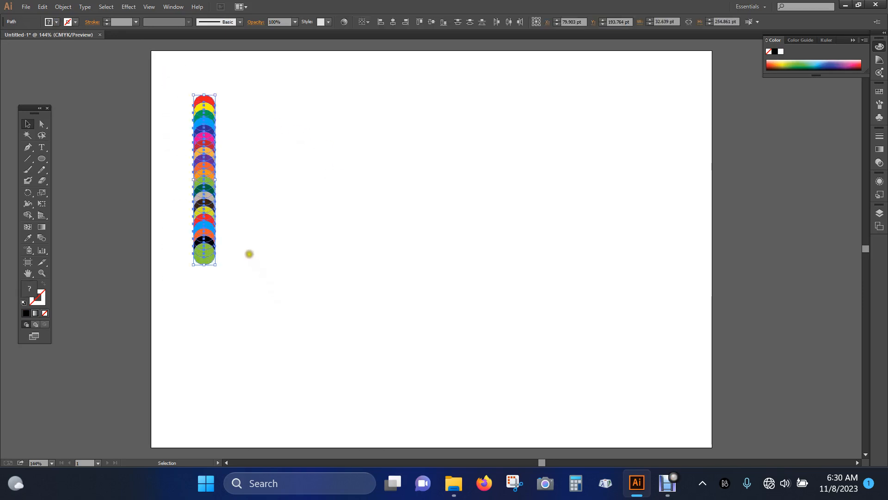
{"action": "left_click_drag", "start_coordinate": [205, 265], "coordinate": [215, 265]}
{"action": "left_click", "coordinate": [64, 7]}
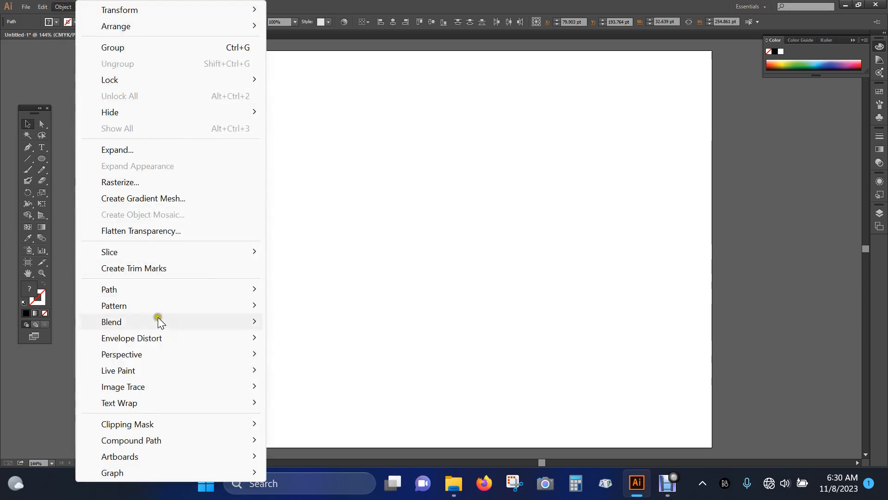
{"action": "mouse_move", "coordinate": [147, 322]}
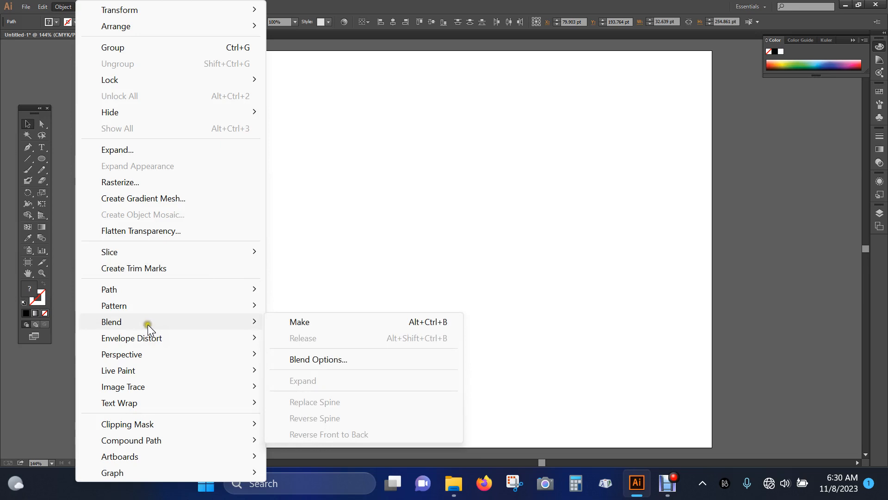
{"action": "left_click", "coordinate": [320, 322]}
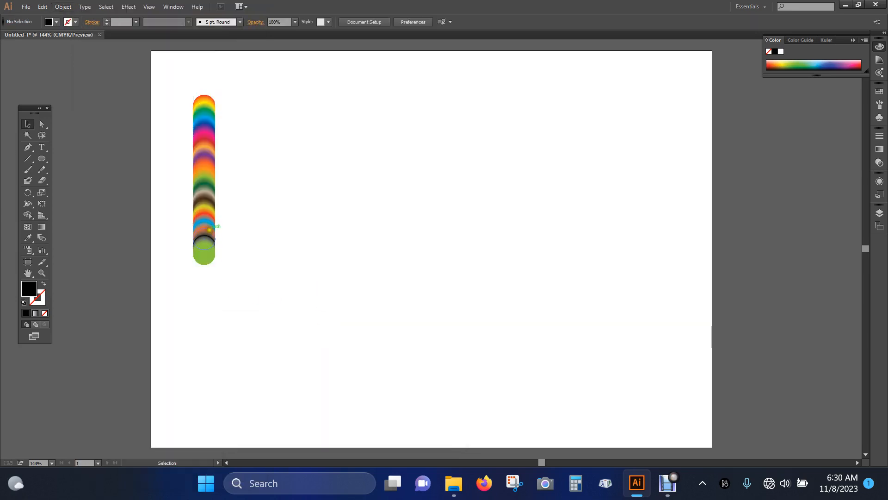
- Stretch the blended column downward to about 263 pt tall and rotate it slightly counterclockwise
{"action": "left_click", "coordinate": [200, 250]}
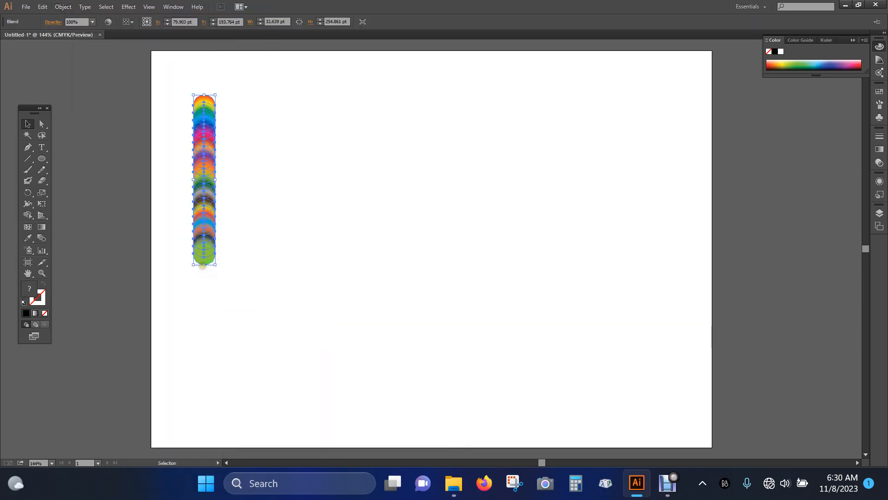
{"action": "left_click_drag", "start_coordinate": [203, 266], "coordinate": [217, 270]}
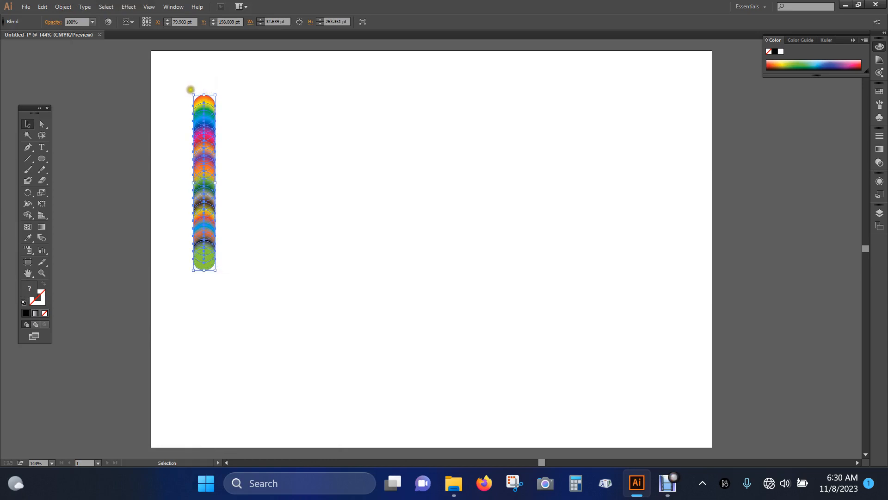
{"action": "mouse_move", "coordinate": [190, 90]}
{"action": "left_mouse_down"}
{"action": "mouse_move", "coordinate": [179, 89]}
{"action": "mouse_move", "coordinate": [203, 98]}
{"action": "left_mouse_up"}
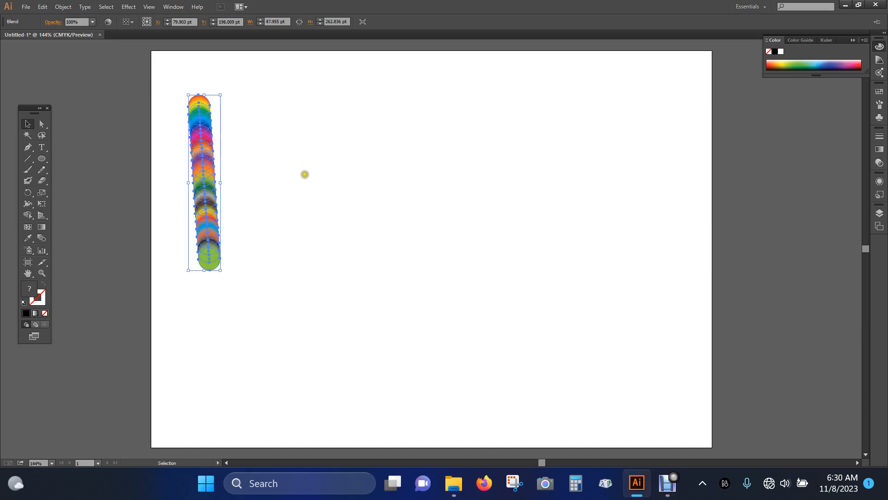
{"action": "left_click", "coordinate": [304, 178]}
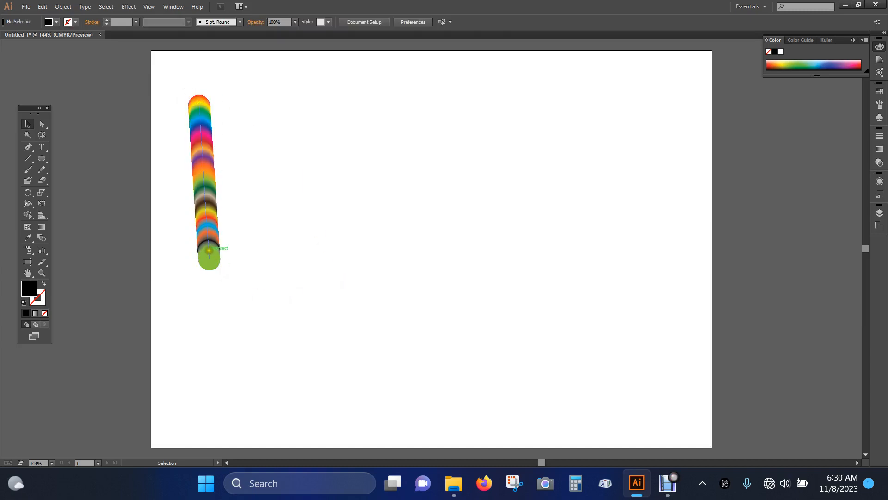
- Move the blended column slightly down and toward the artboard's left edge, and deselect it
{"action": "left_click", "coordinate": [216, 250]}
{"action": "left_click", "coordinate": [292, 254]}
{"action": "left_click_drag", "start_coordinate": [213, 211], "coordinate": [200, 231]}
{"action": "left_click", "coordinate": [272, 268]}
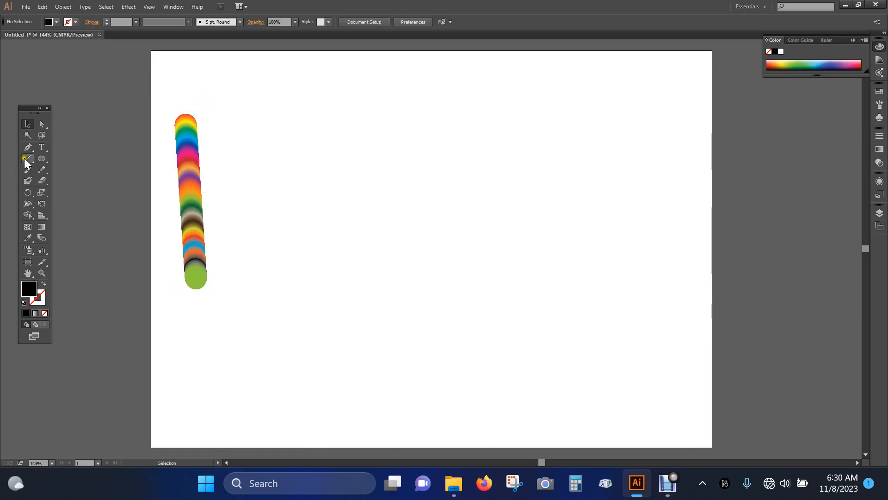
- Swap to no fill and a black stroke, and draw an upward vertical Pen line about 245 pt long beside the blended column
{"action": "left_click", "coordinate": [43, 282]}
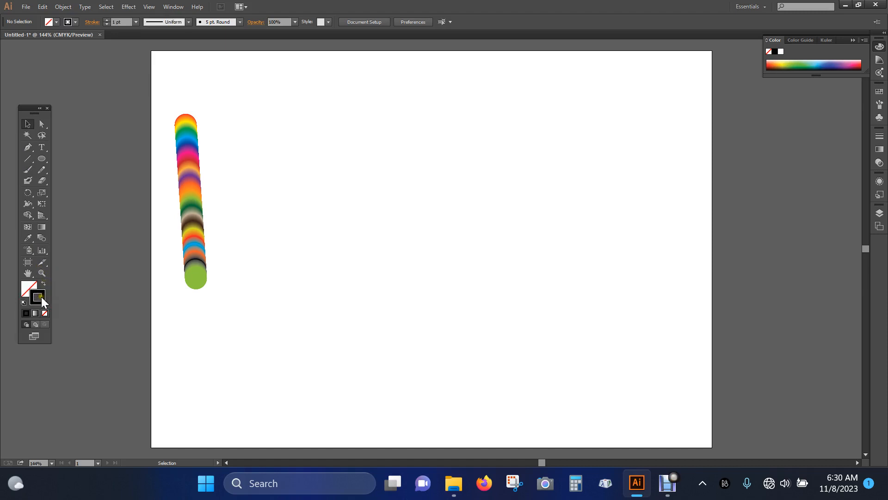
{"action": "left_click", "coordinate": [28, 148]}
{"action": "left_click", "coordinate": [248, 282]}
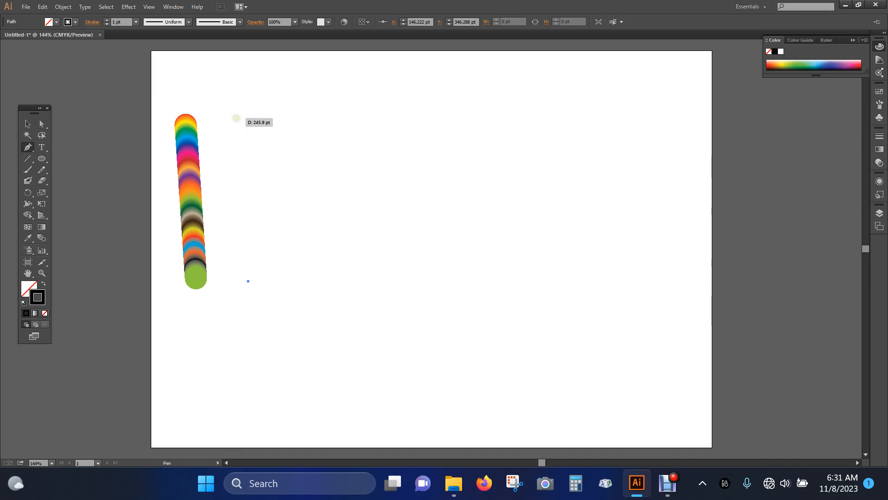
{"action": "left_click", "coordinate": [248, 118]}
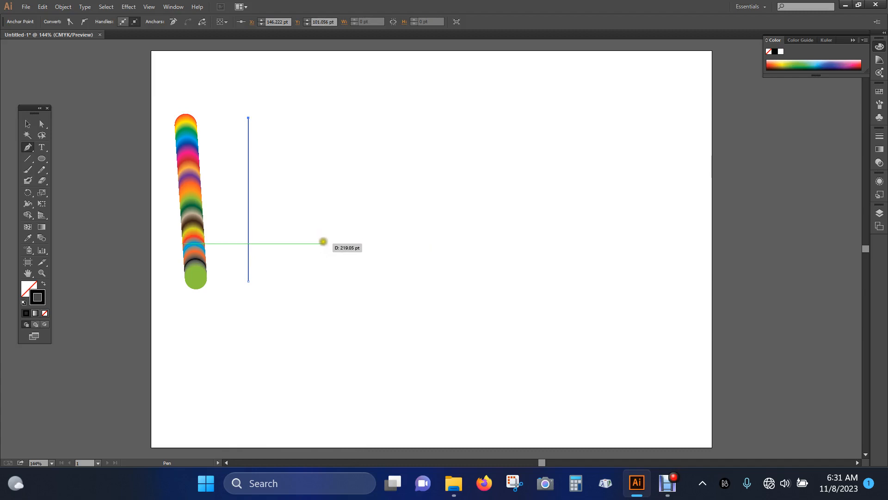
{"action": "left_click", "coordinate": [333, 243]}
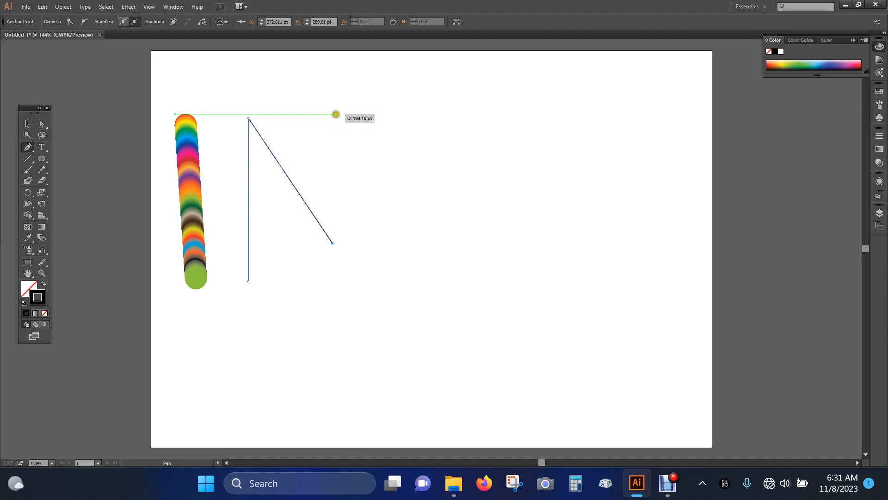
{"action": "left_click", "coordinate": [333, 113]}
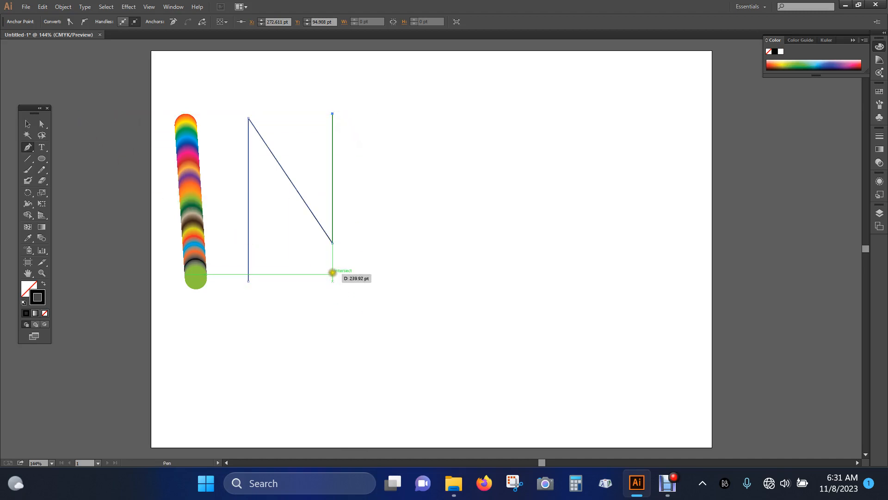
{"action": "key", "text": "ctrl"}
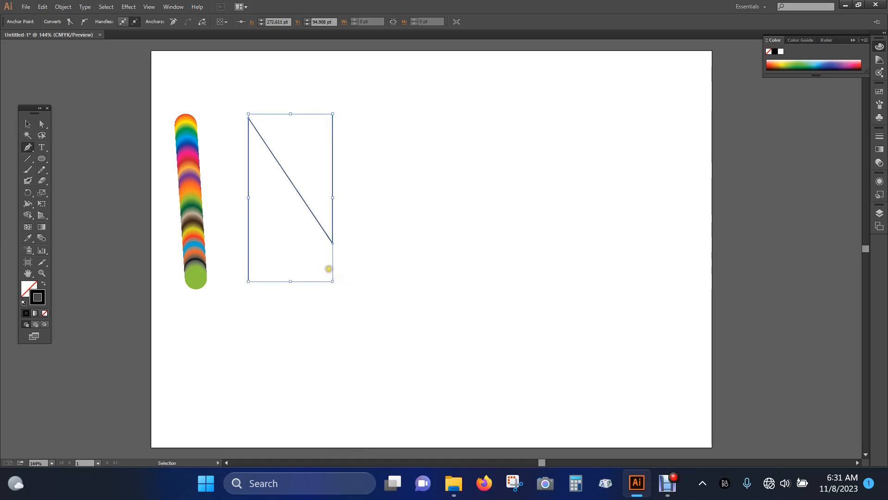
{"action": "key", "text": "ctrl+z"}
{"action": "key", "text": "ctrl+z"}
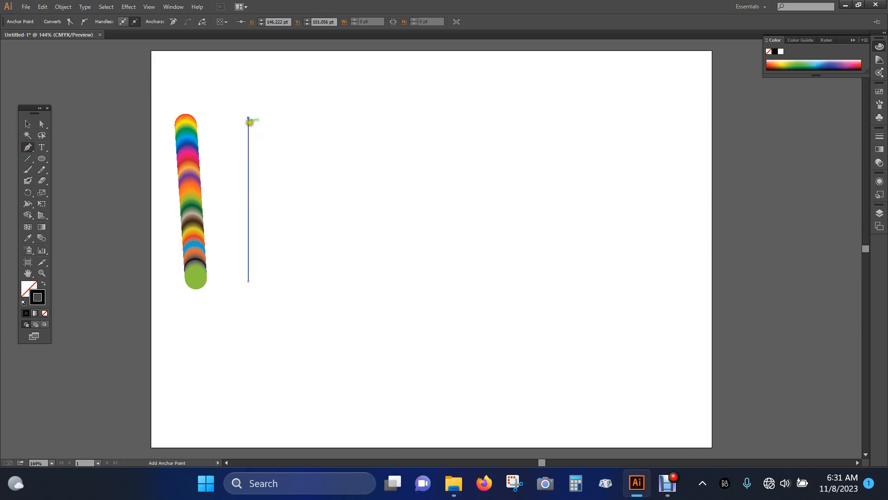
- Continue the Pen path from the vertical line's upper end into an N, with a diagonal down to its base level about 162 pt across and a vertical about 248 pt up
{"action": "left_click", "coordinate": [249, 118]}
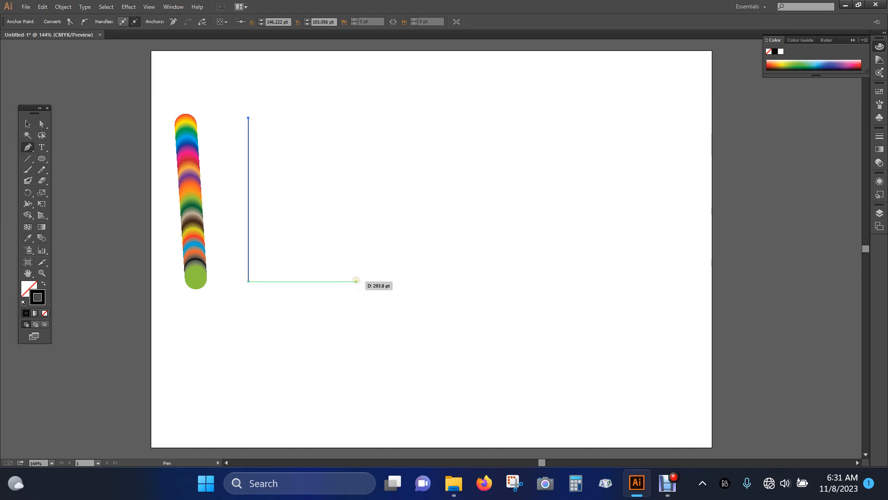
{"action": "left_click", "coordinate": [356, 281]}
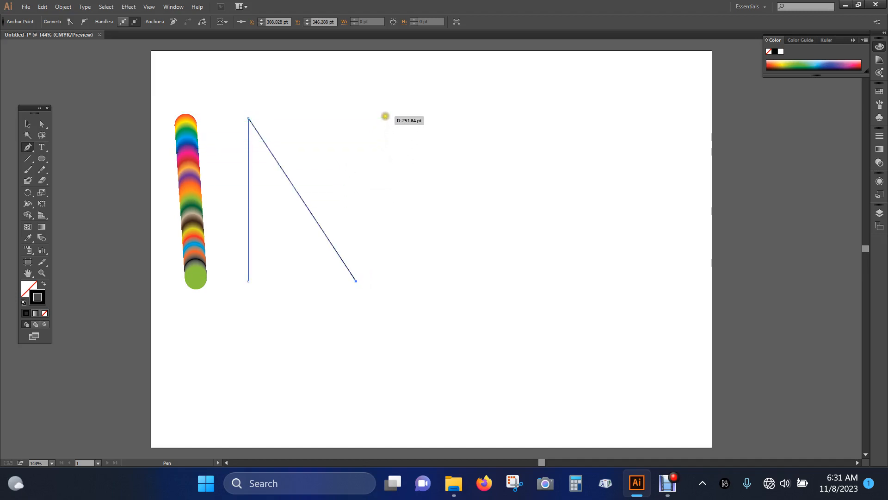
{"action": "left_click", "coordinate": [356, 115]}
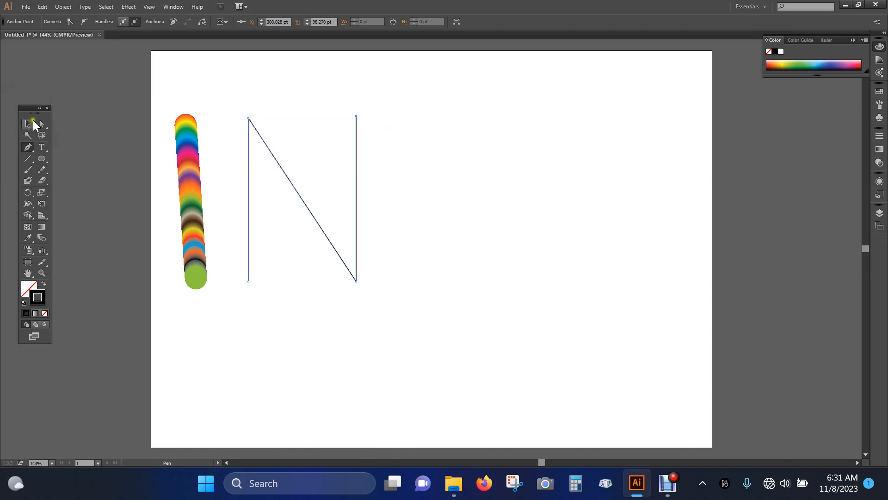
- Select the blended column and the N path together, replace the blend's spine with the N path, and deselect
{"action": "left_click", "coordinate": [33, 123]}
{"action": "left_click", "coordinate": [416, 205]}
{"action": "left_click_drag", "start_coordinate": [227, 113], "coordinate": [346, 208]}
{"action": "left_click", "coordinate": [497, 224]}
{"action": "mouse_move", "coordinate": [152, 95]}
{"action": "left_mouse_down"}
{"action": "mouse_move", "coordinate": [210, 138]}
{"action": "mouse_move", "coordinate": [418, 219]}
{"action": "mouse_move", "coordinate": [423, 239]}
{"action": "left_mouse_up"}
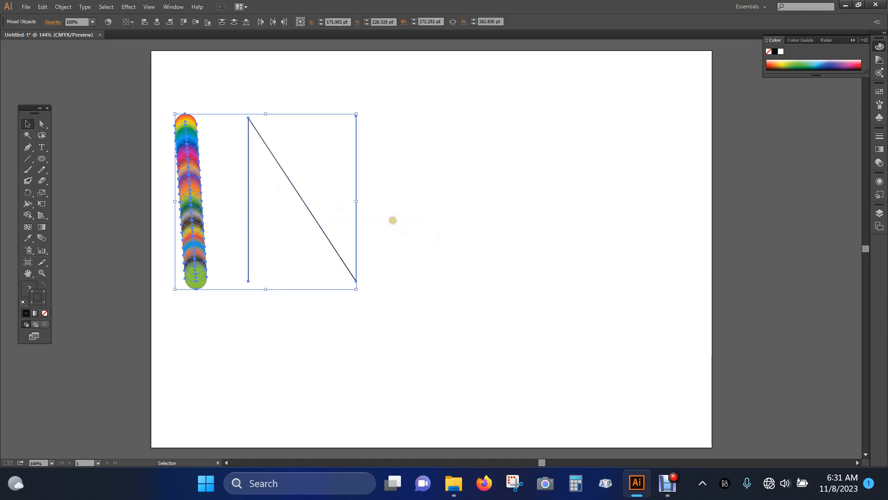
{"action": "left_click", "coordinate": [63, 6]}
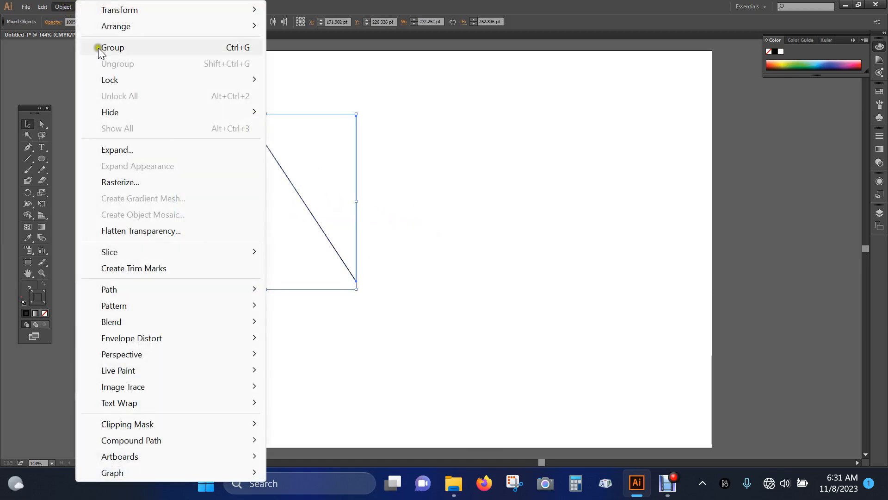
{"action": "mouse_move", "coordinate": [224, 324]}
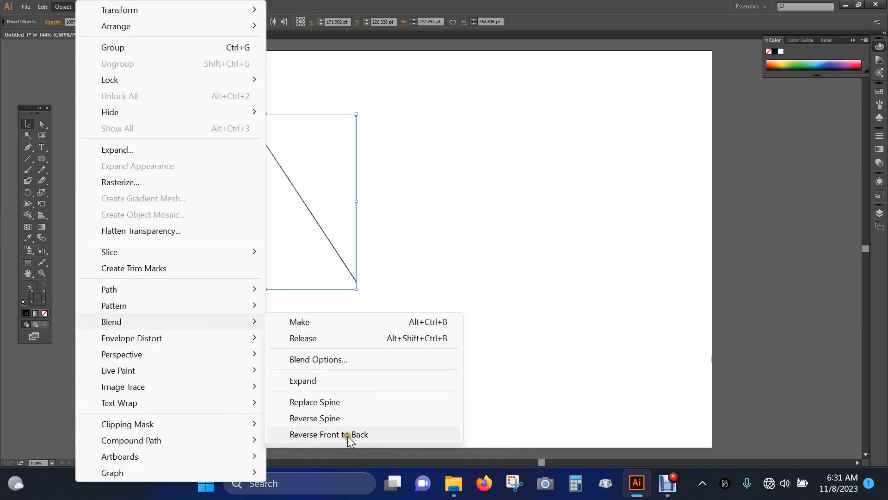
{"action": "left_click", "coordinate": [332, 401]}
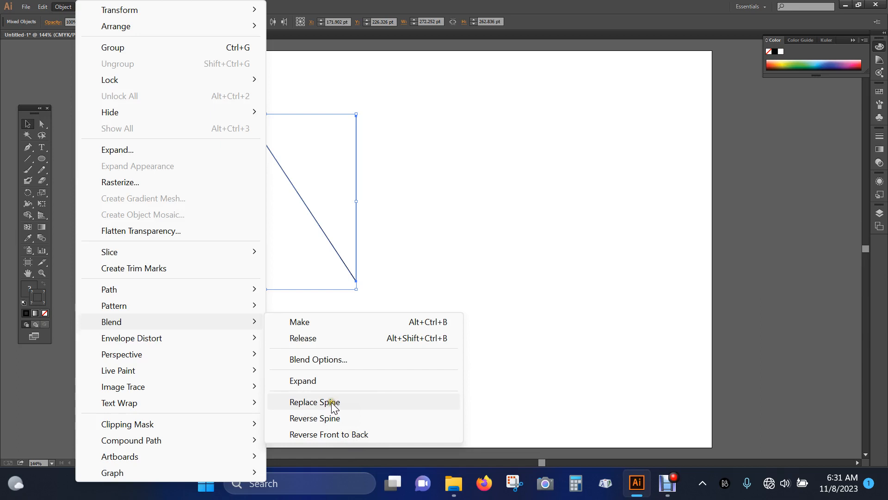
{"action": "left_click", "coordinate": [472, 307]}
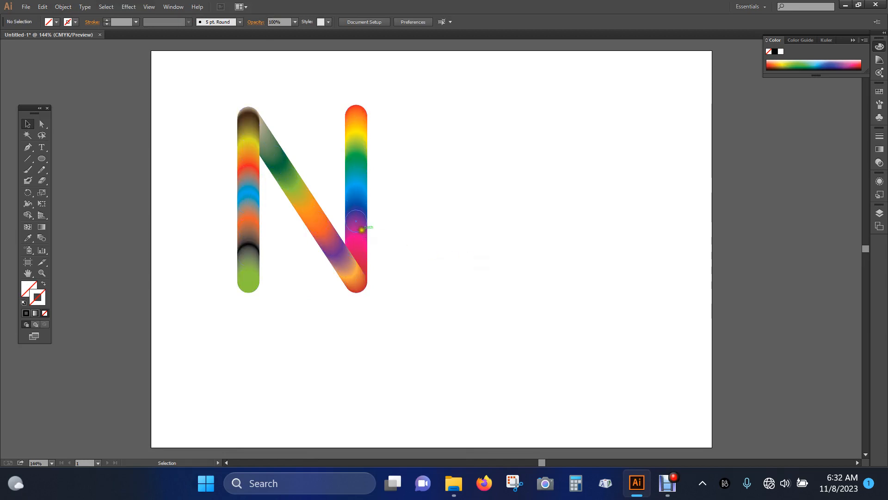
- Move the multicolor N to about the middle of the artboard and deselect it
{"action": "left_click_drag", "start_coordinate": [356, 224], "coordinate": [475, 228]}
{"action": "left_click", "coordinate": [579, 282]}
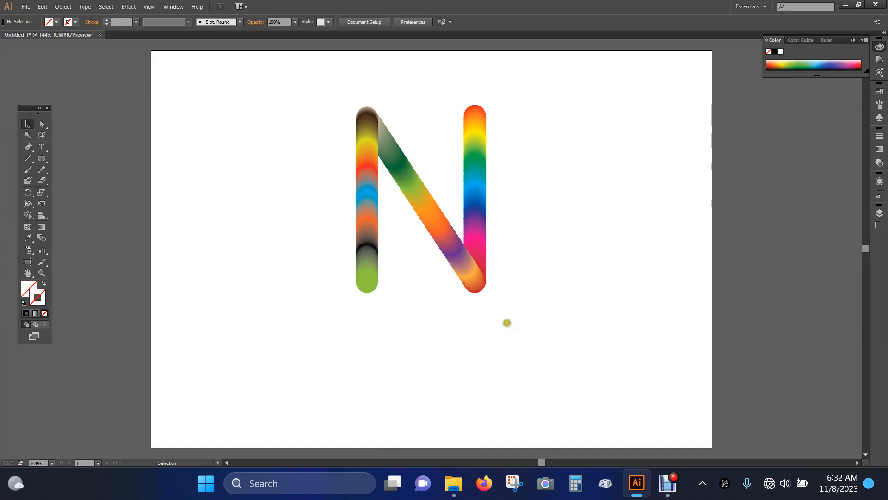
{"action": "left_click_drag", "start_coordinate": [451, 246], "coordinate": [448, 287]}
{"action": "left_click", "coordinate": [591, 359]}
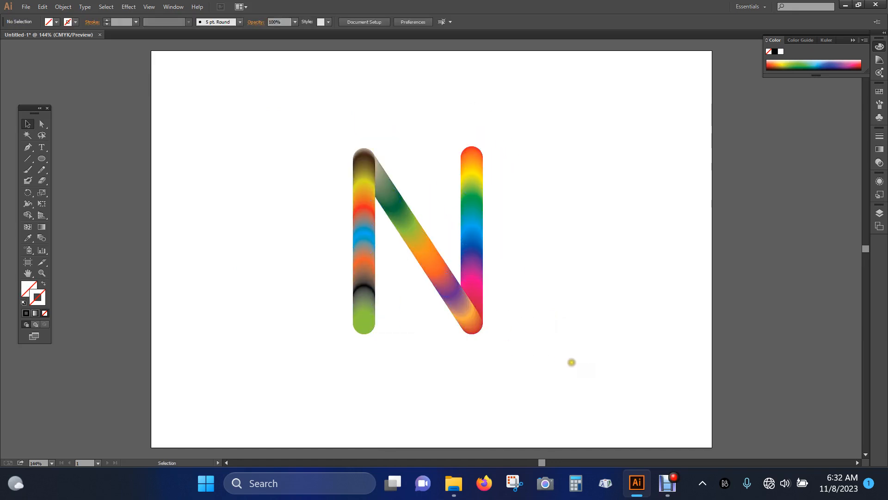
- Draw a rectangle about 794 by 562 pt over the N, leaving a narrow margin inside the artboard edges
{"action": "left_click_drag", "start_coordinate": [42, 160], "coordinate": [95, 157]}
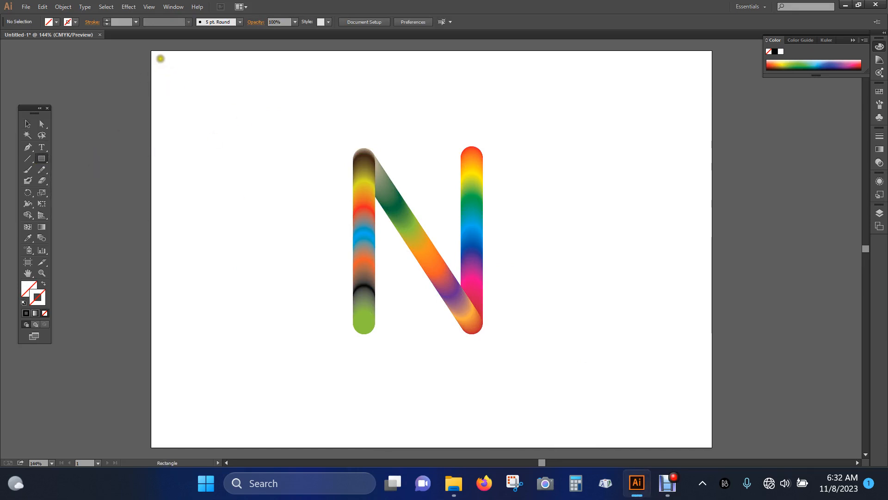
{"action": "left_click_drag", "start_coordinate": [167, 61], "coordinate": [696, 435]}
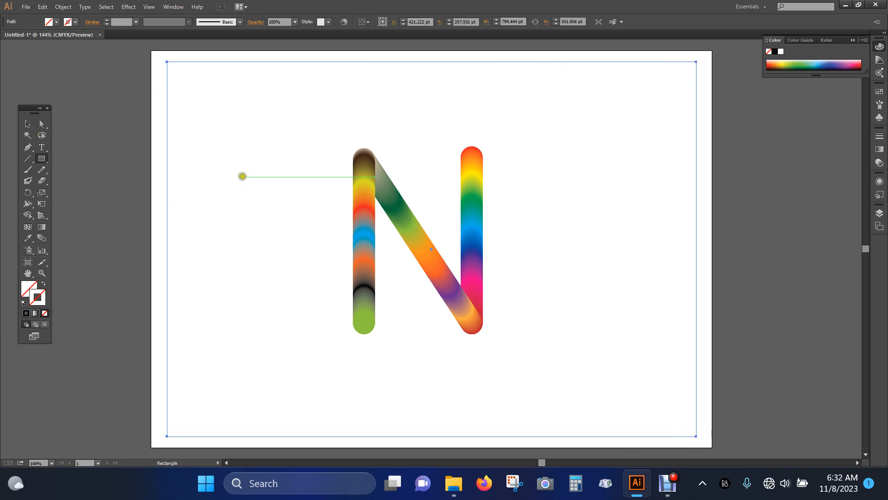
{"action": "left_click", "coordinate": [27, 123]}
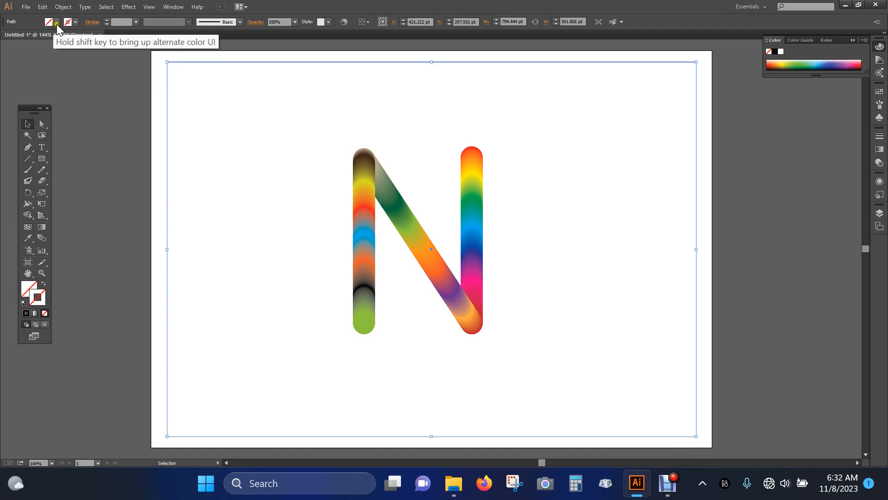
- Try a tan fill on the rectangle, and replace it with light pink (about #FCD0D0) and no stroke
{"action": "left_click", "coordinate": [56, 22]}
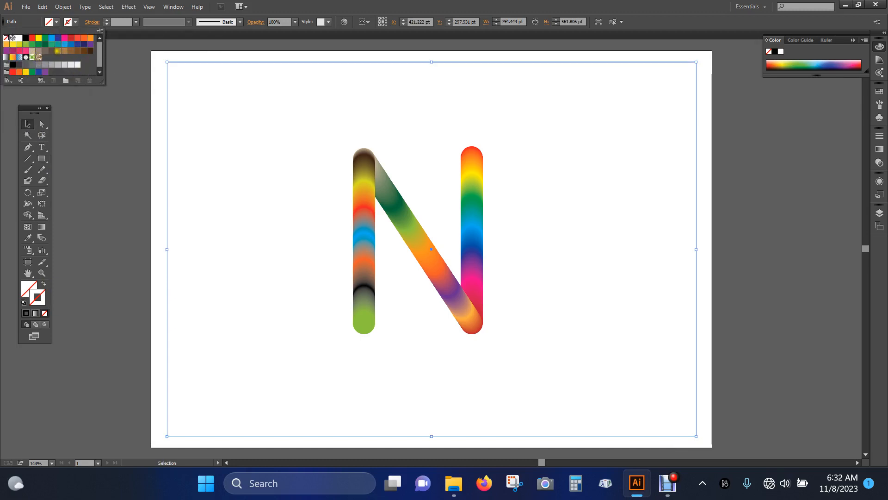
{"action": "left_click", "coordinate": [58, 50]}
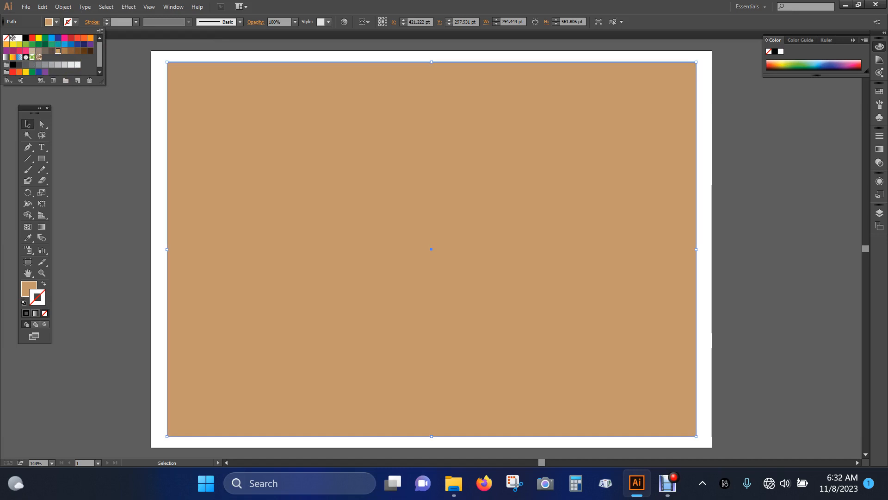
{"action": "double_click", "coordinate": [28, 290]}
{"action": "left_click", "coordinate": [149, 138]}
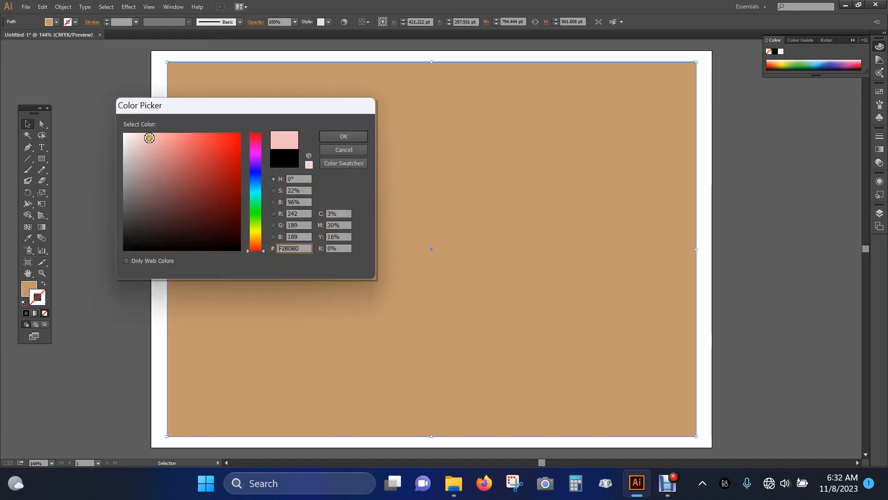
{"action": "left_click_drag", "start_coordinate": [149, 137], "coordinate": [144, 133]}
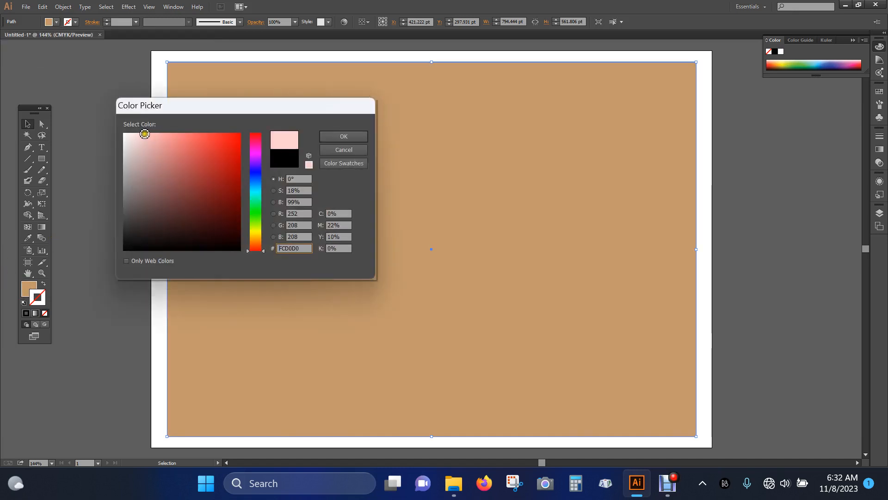
{"action": "left_click", "coordinate": [341, 136]}
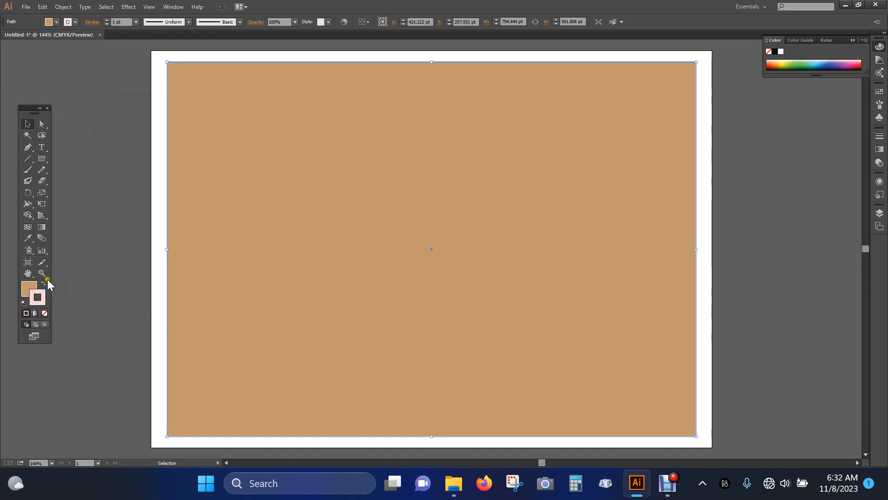
{"action": "left_click", "coordinate": [44, 282]}
{"action": "left_click", "coordinate": [44, 313]}
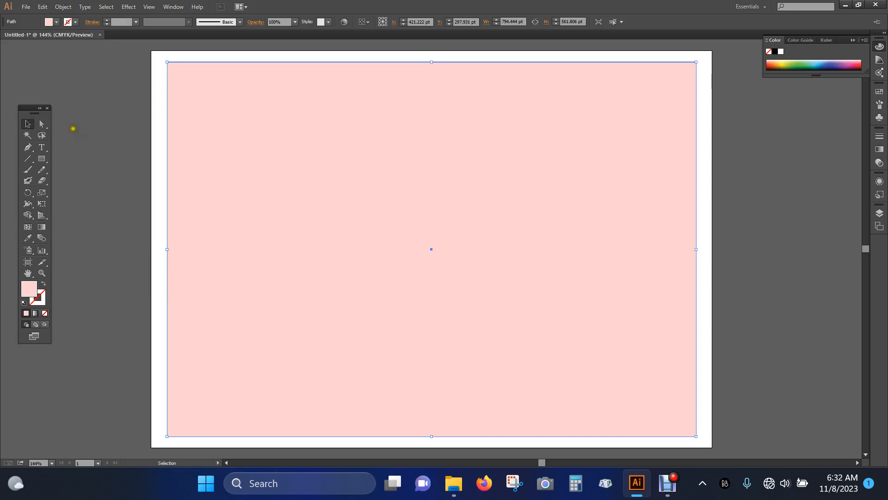
- Send the large rectangle to the back behind the multicolor N and deselect it
{"action": "right_click", "coordinate": [300, 173]}
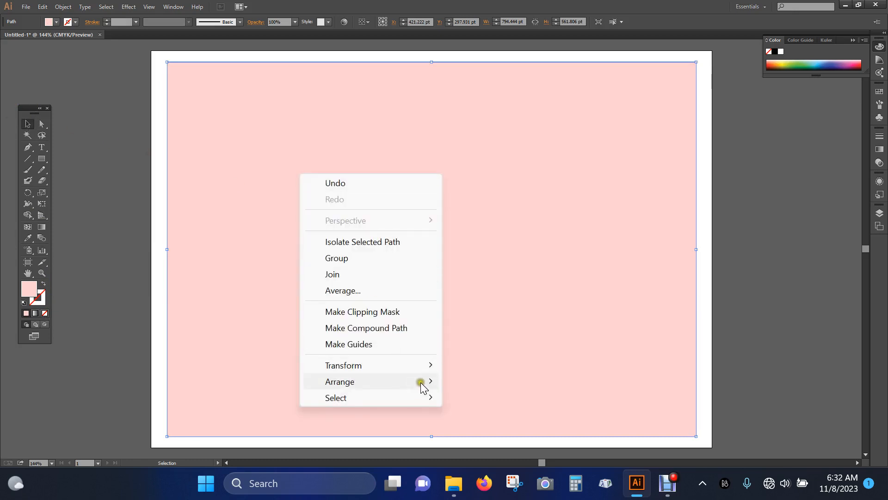
{"action": "mouse_move", "coordinate": [433, 384]}
{"action": "left_click", "coordinate": [515, 431]}
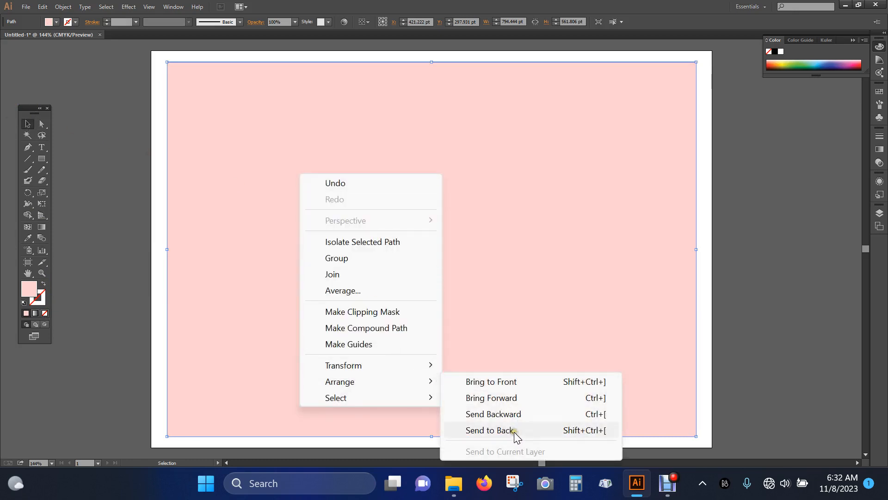
{"action": "left_click", "coordinate": [125, 176]}
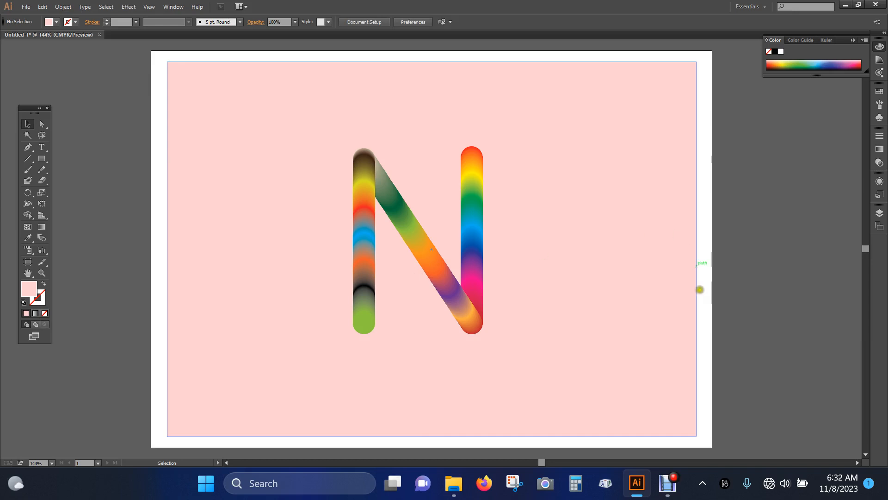
- Select the background rectangle, change its fill to black, and deselect it
{"action": "left_click", "coordinate": [595, 148]}
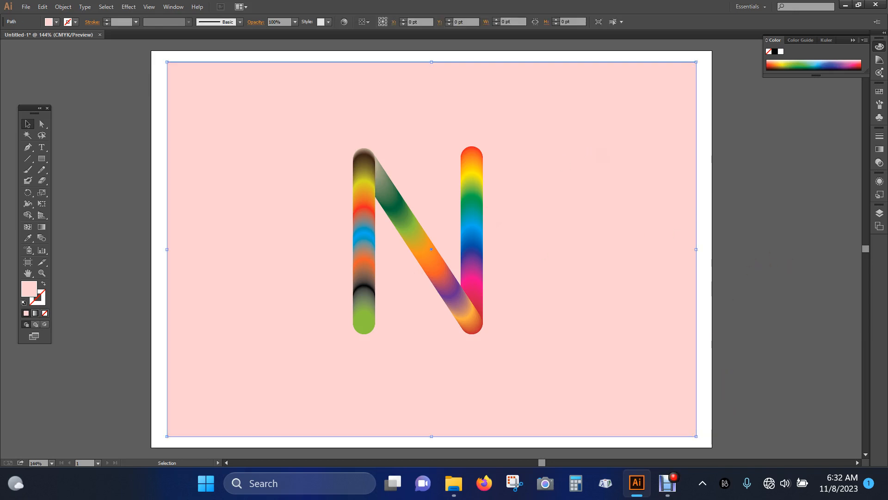
{"action": "left_click", "coordinate": [49, 24]}
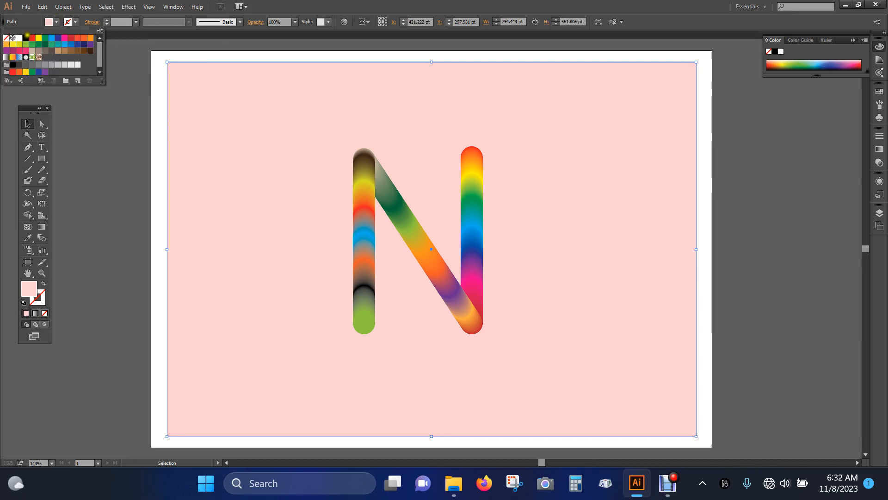
{"action": "left_click", "coordinate": [25, 37]}
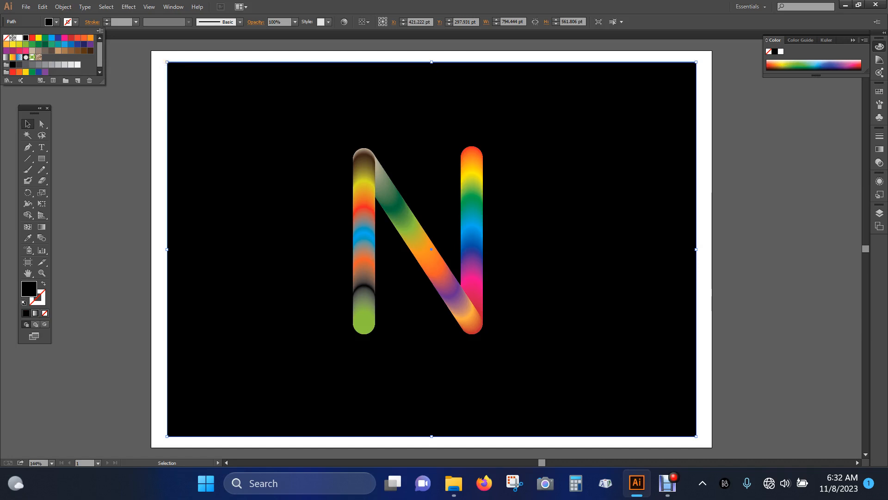
{"action": "left_click", "coordinate": [167, 60]}
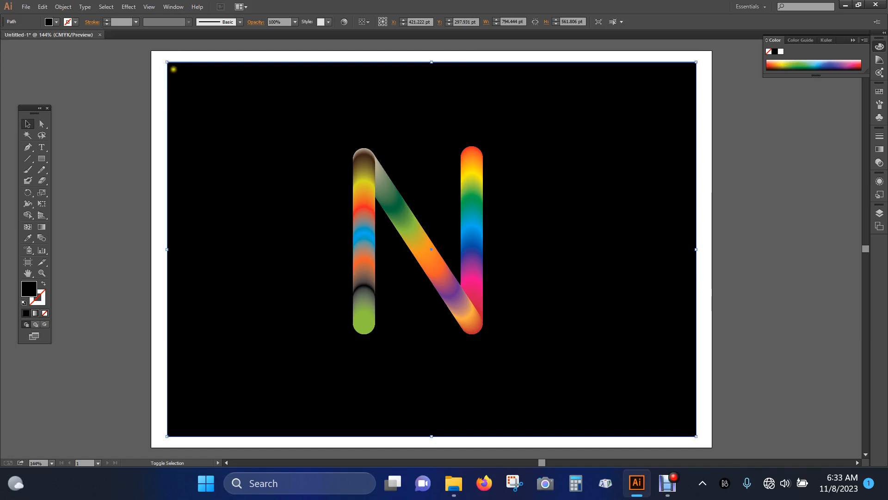
{"action": "left_click", "coordinate": [149, 117]}
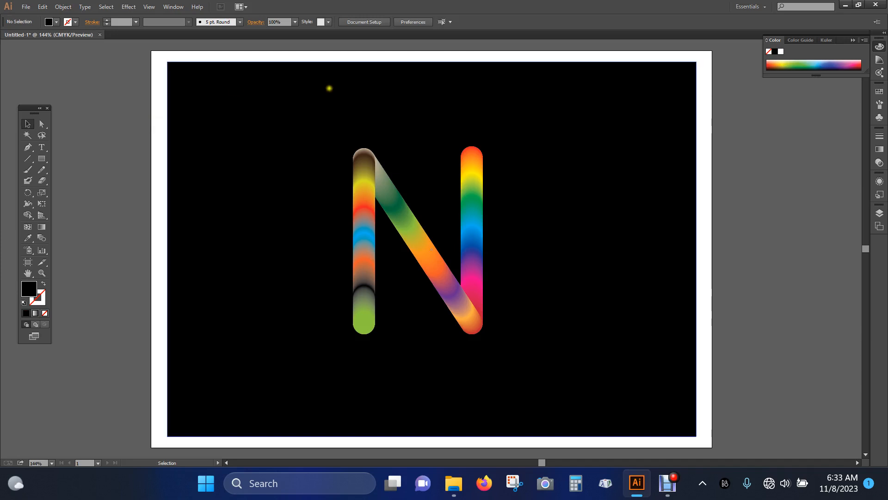